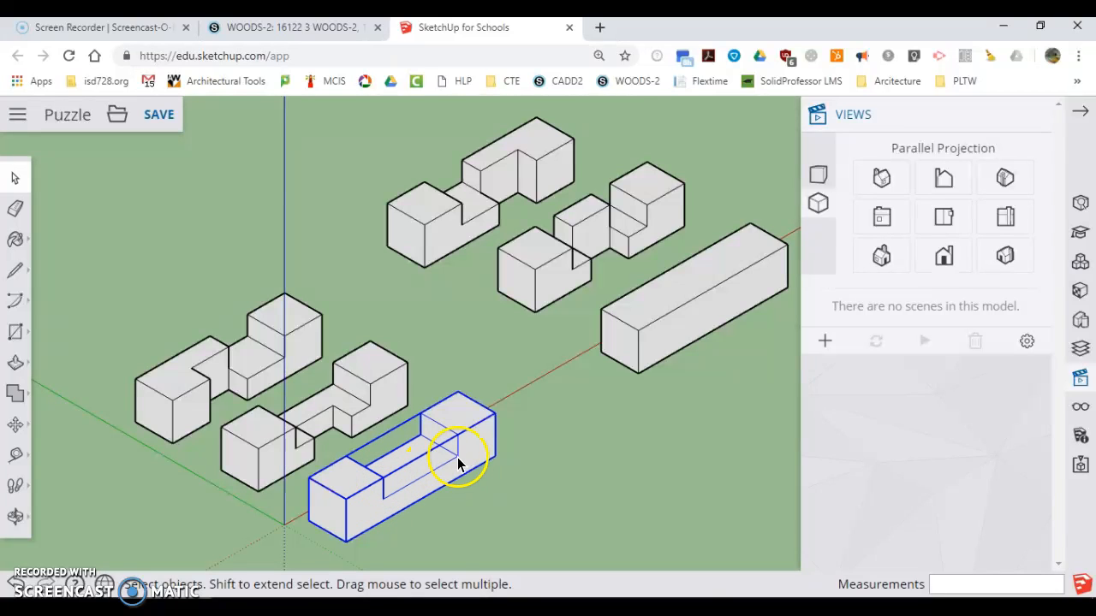
pyautogui.doubleClick(276, 437)
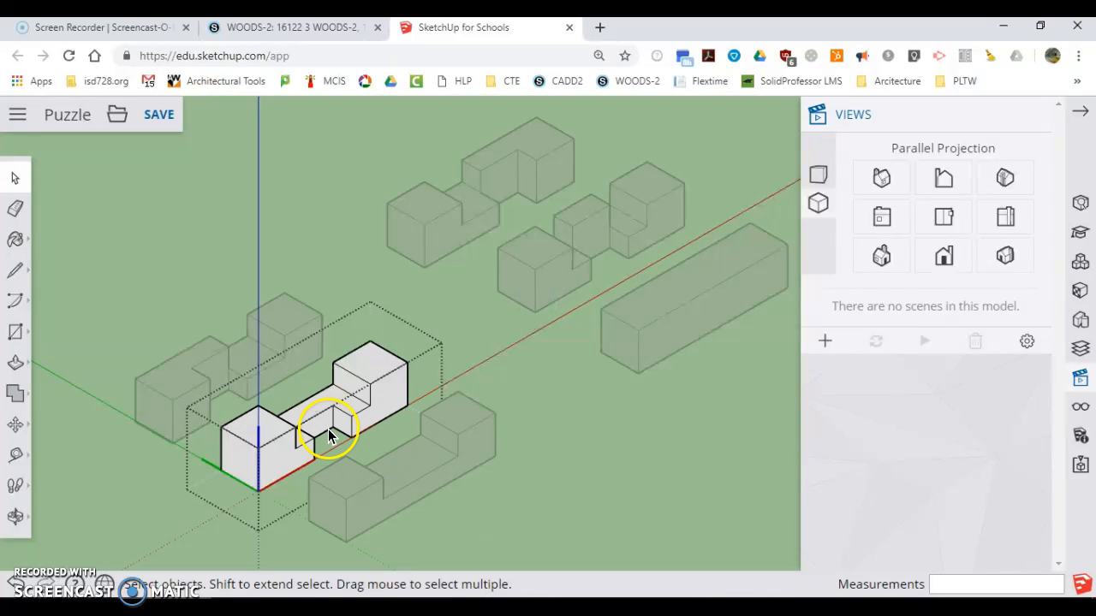
pyautogui.click(538, 379)
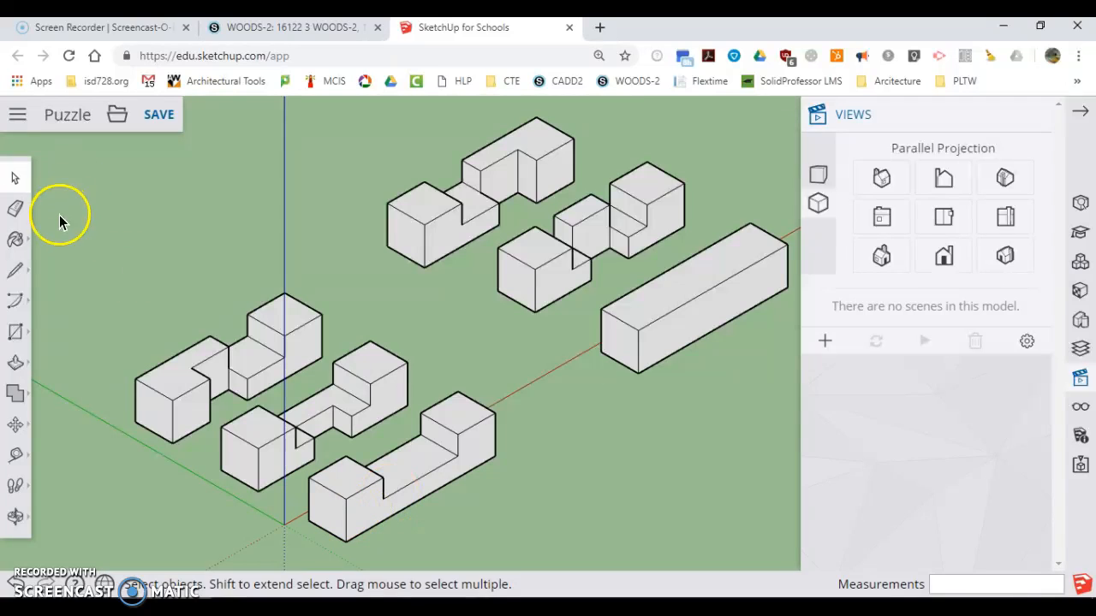
# Draw a rectangular notch outline about 1 1/16" long on the plain block's long side face, along its upper edge.
pyautogui.click(16, 270)
pyautogui.scroll(3, 695, 301)
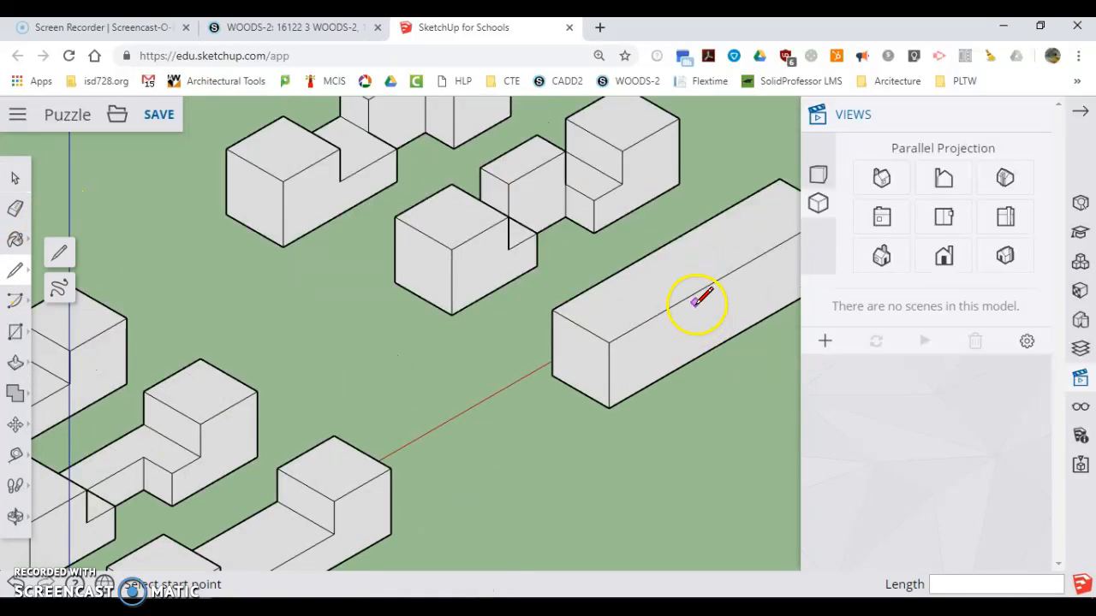
pyautogui.click(660, 315)
pyautogui.click(659, 334)
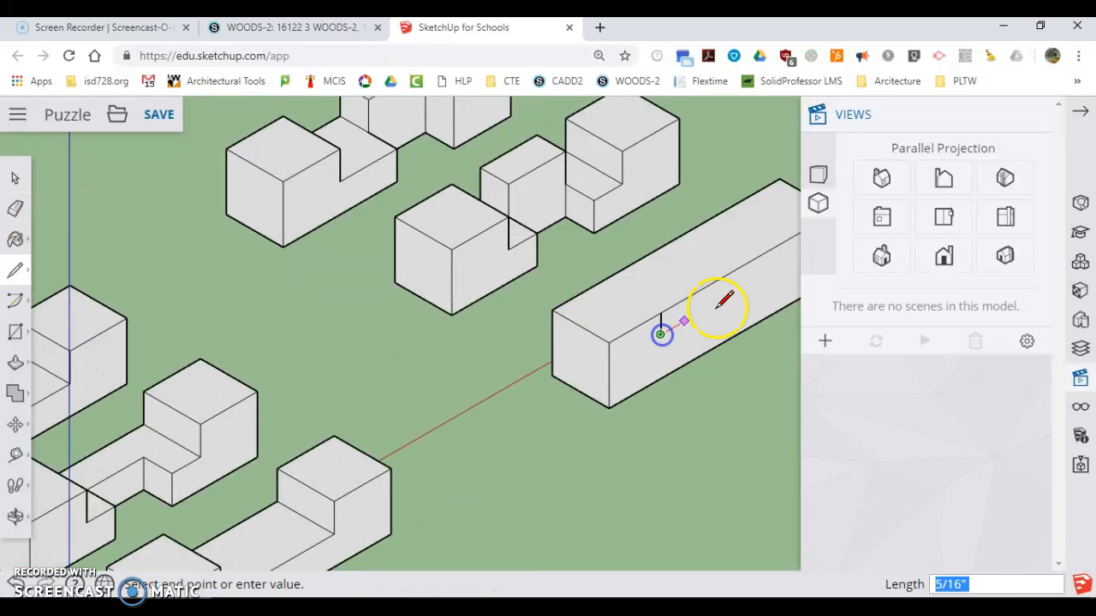
pyautogui.click(741, 287)
pyautogui.click(741, 268)
pyautogui.click(661, 310)
# Push the notch outline 3/4" through the full width of the plain block.
pyautogui.click(16, 362)
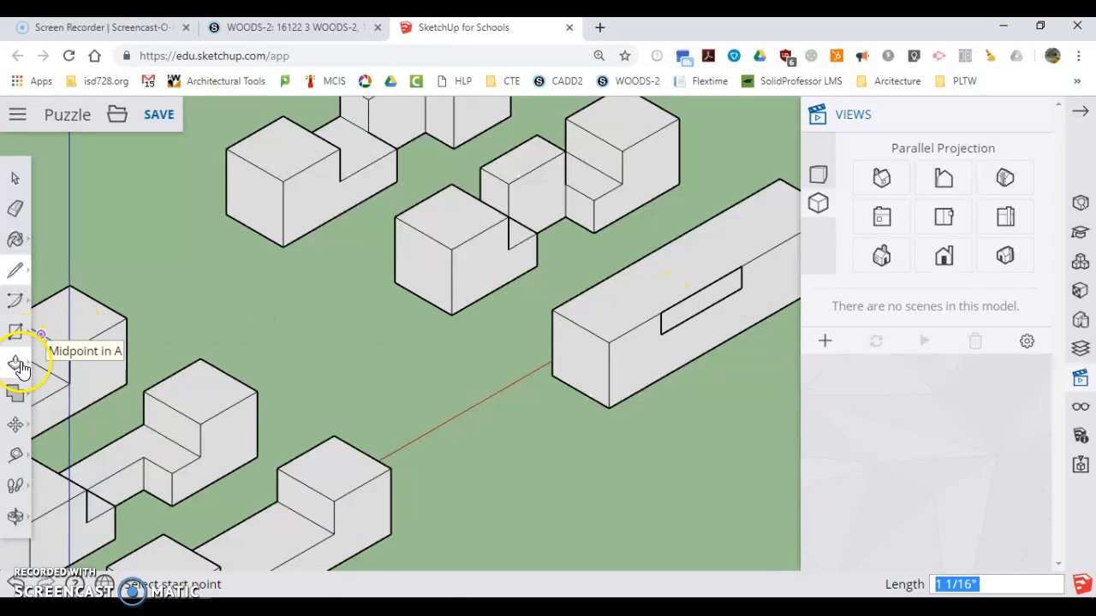
pyautogui.click(702, 308)
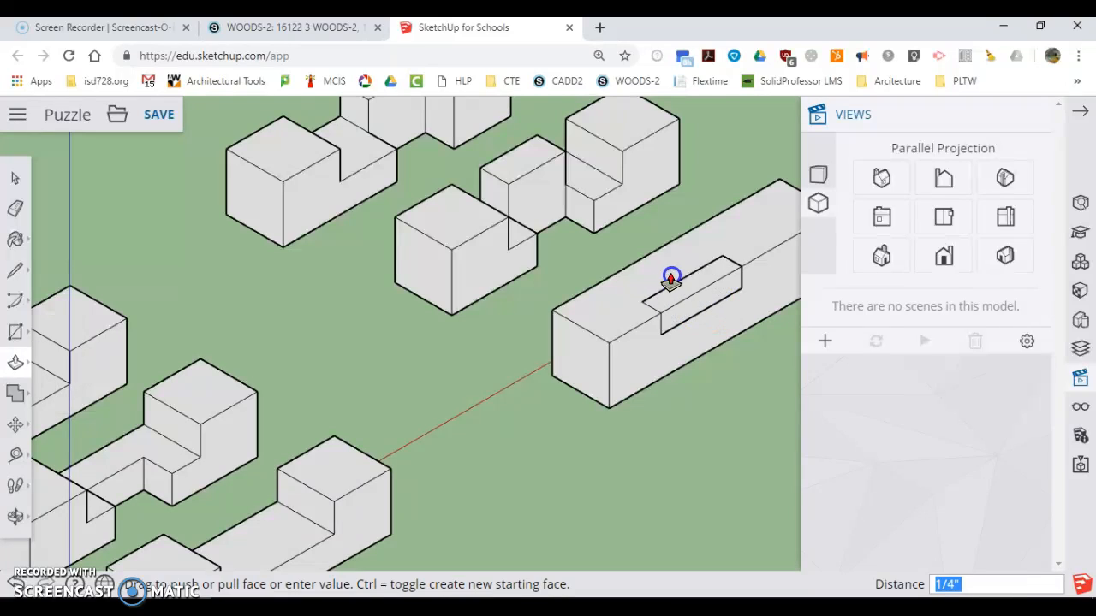
pyautogui.click(656, 255)
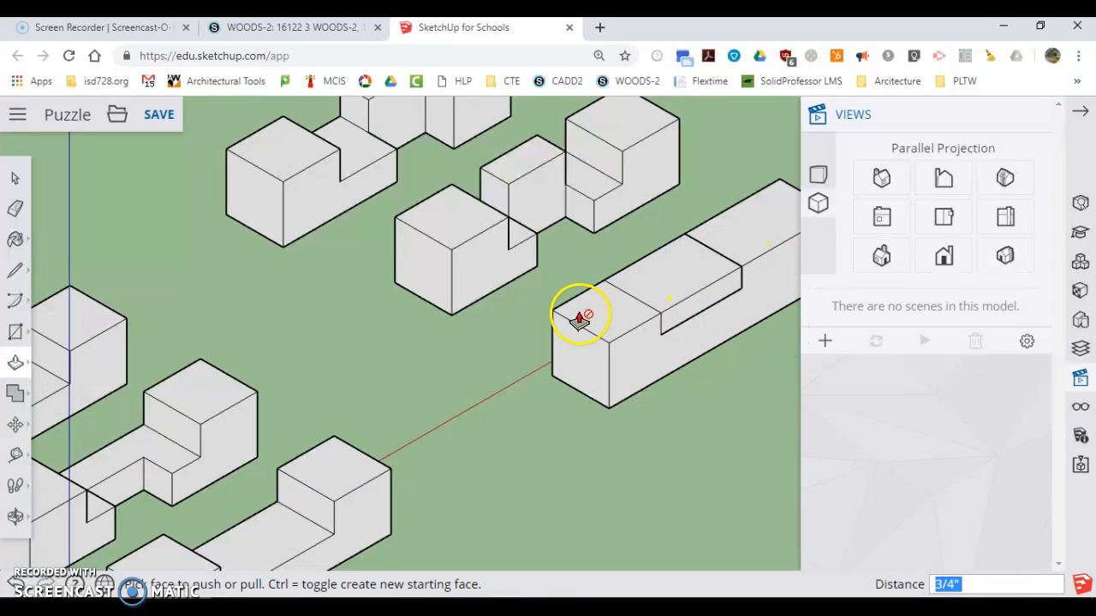
# Undo the notch cut and its outline on the plain block.
pyautogui.click(15, 178)
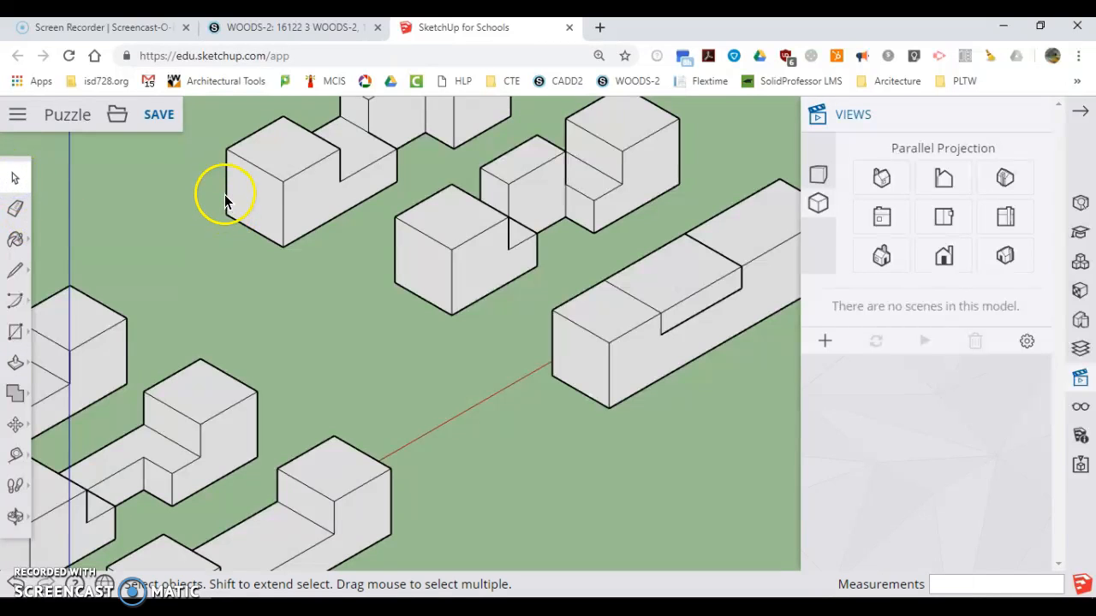
pyautogui.hotkey('ctrl', 'z')
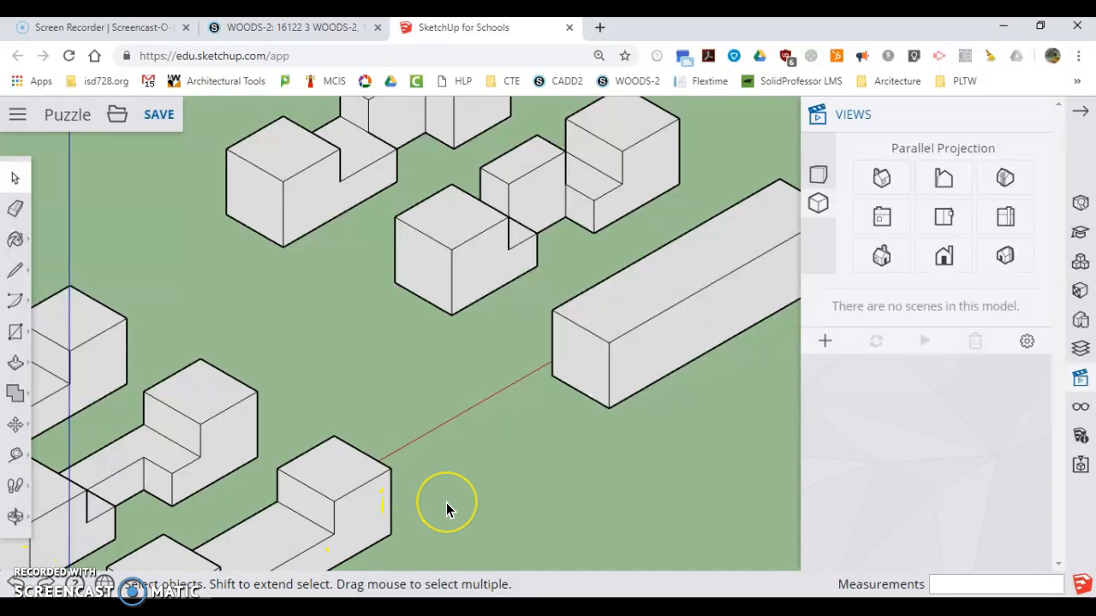
# Examine the notches of the six puzzle pieces near the origin and the dimensioned copies farther along the red axis.
pyautogui.scroll(-6, 446, 502)
pyautogui.scroll(-4, 429, 423)
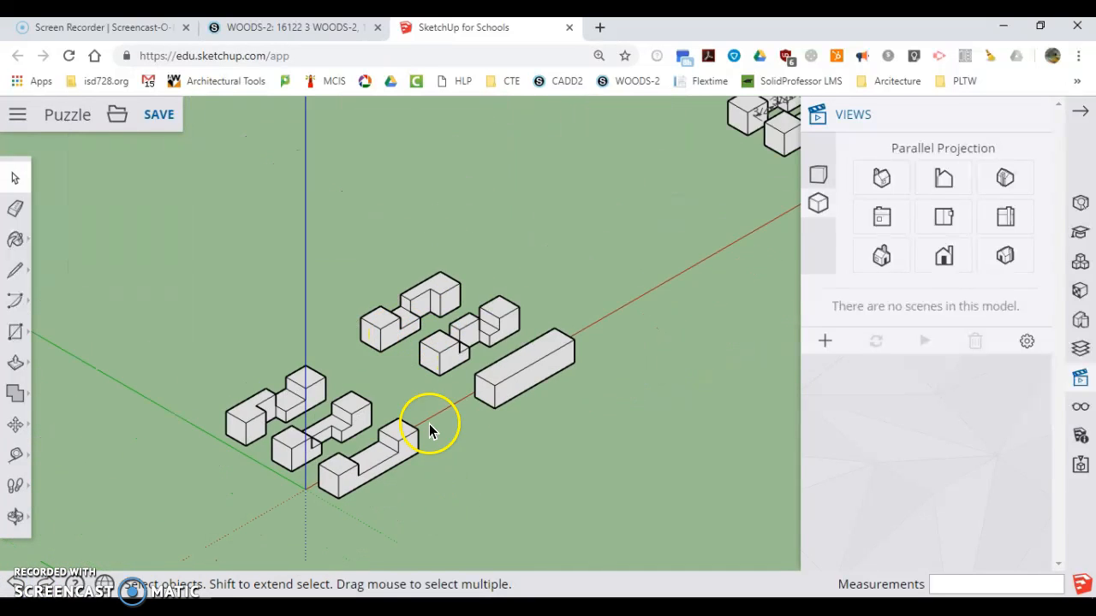
pyautogui.scroll(3, 430, 463)
pyautogui.scroll(4, 301, 482)
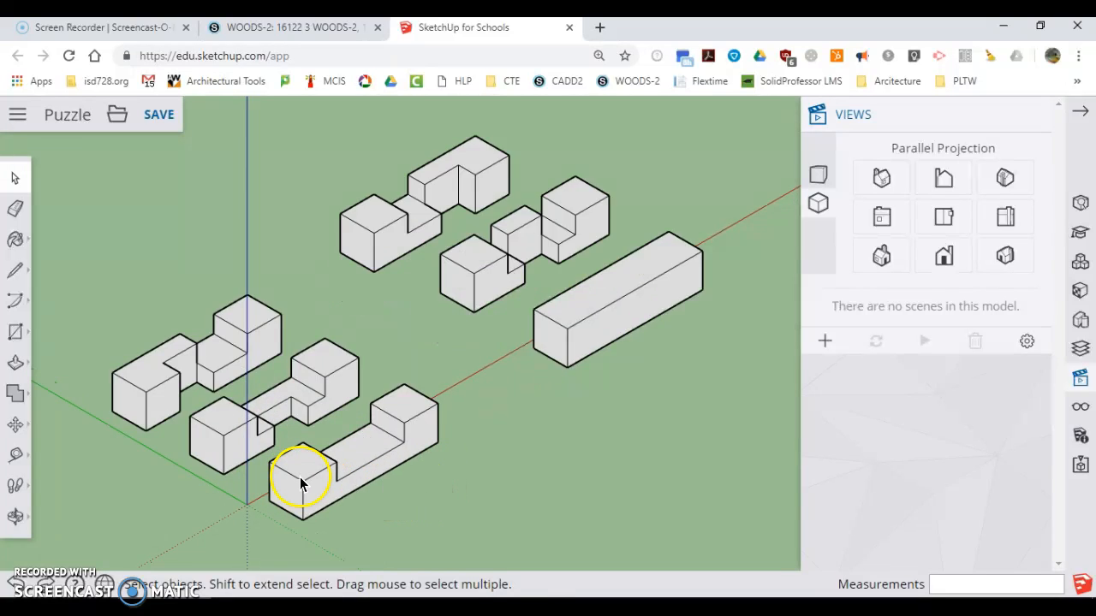
pyautogui.moveTo(202, 398)
pyautogui.mouseDown(button='middle')
pyautogui.moveTo(199, 368)
pyautogui.moveTo(205, 443)
pyautogui.moveTo(49, 423)
pyautogui.moveTo(104, 494)
pyautogui.moveTo(247, 394)
pyautogui.moveTo(297, 417)
pyautogui.moveTo(196, 454)
pyautogui.mouseUp(button='middle')
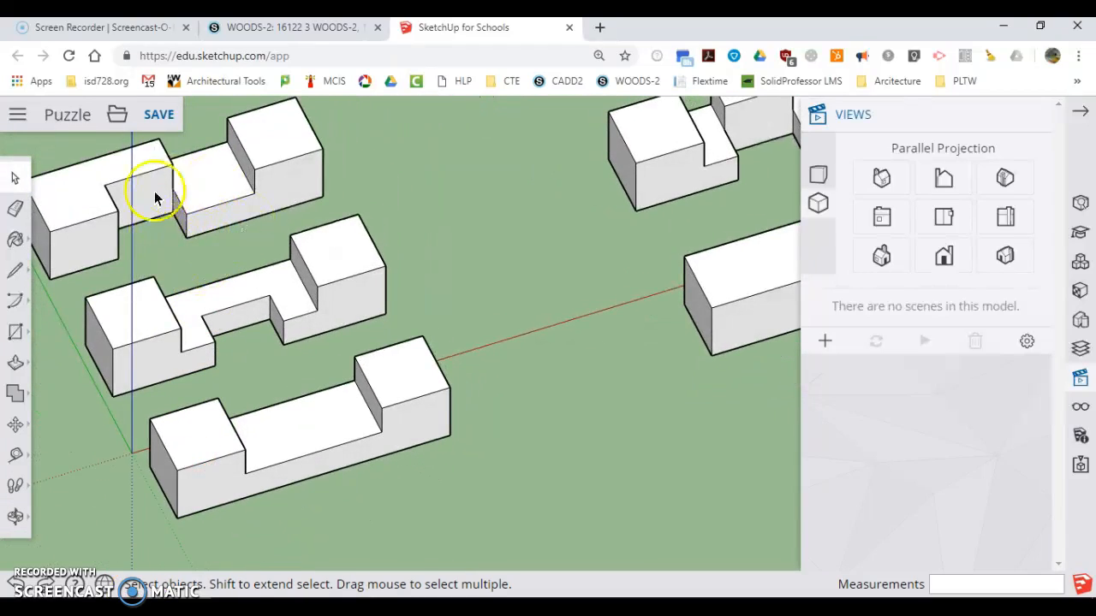
pyautogui.scroll(-4, 291, 458)
pyautogui.scroll(2, 276, 239)
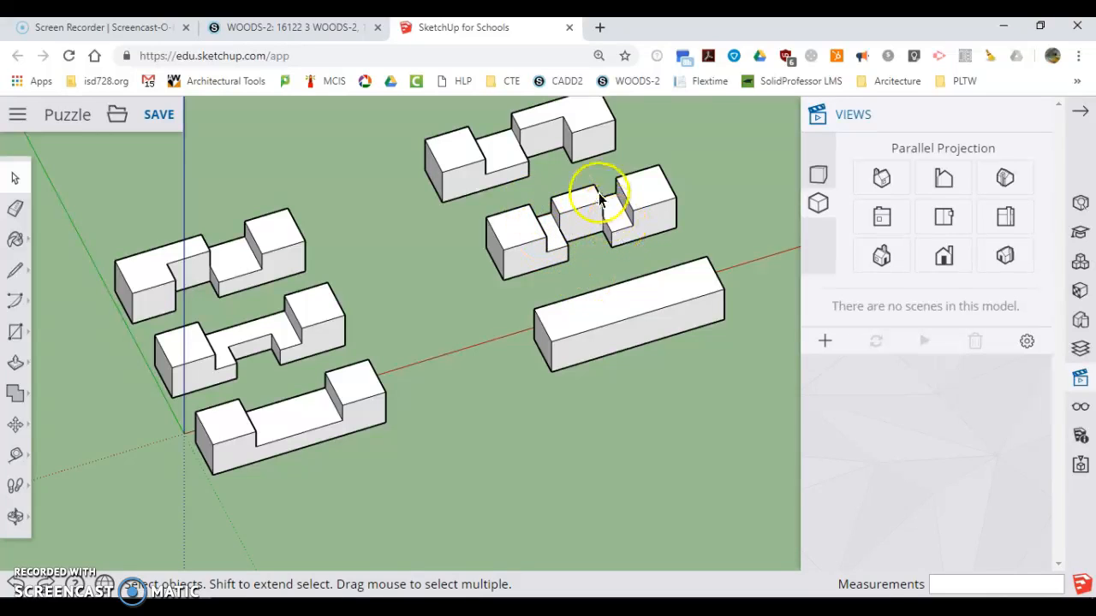
pyautogui.scroll(-3, 267, 352)
pyautogui.scroll(-3, 267, 360)
pyautogui.scroll(4, 599, 220)
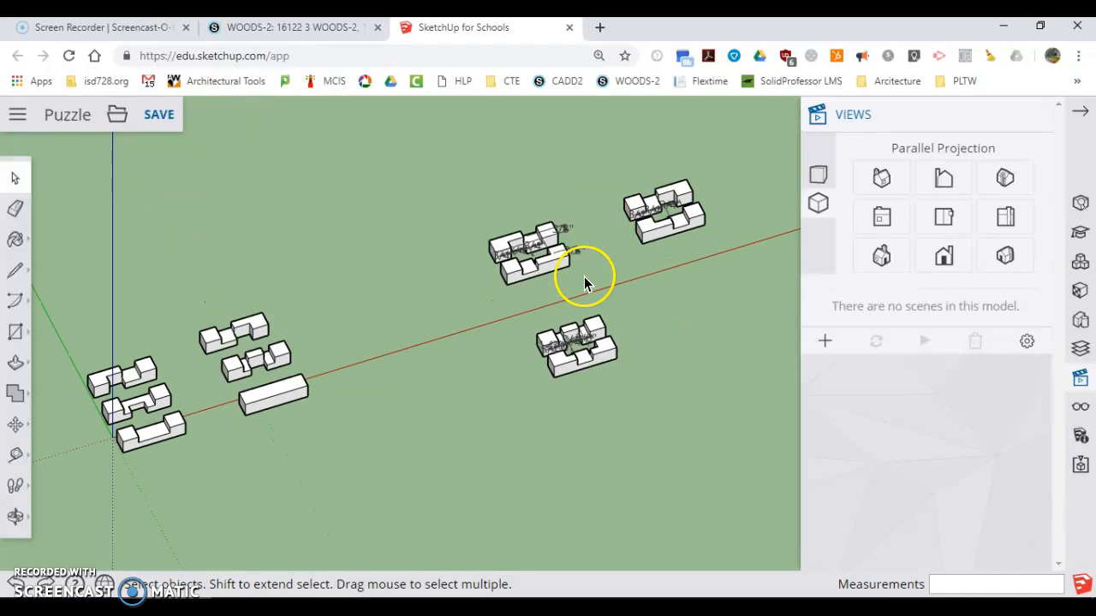
pyautogui.scroll(-3, 472, 325)
pyautogui.scroll(5, 128, 390)
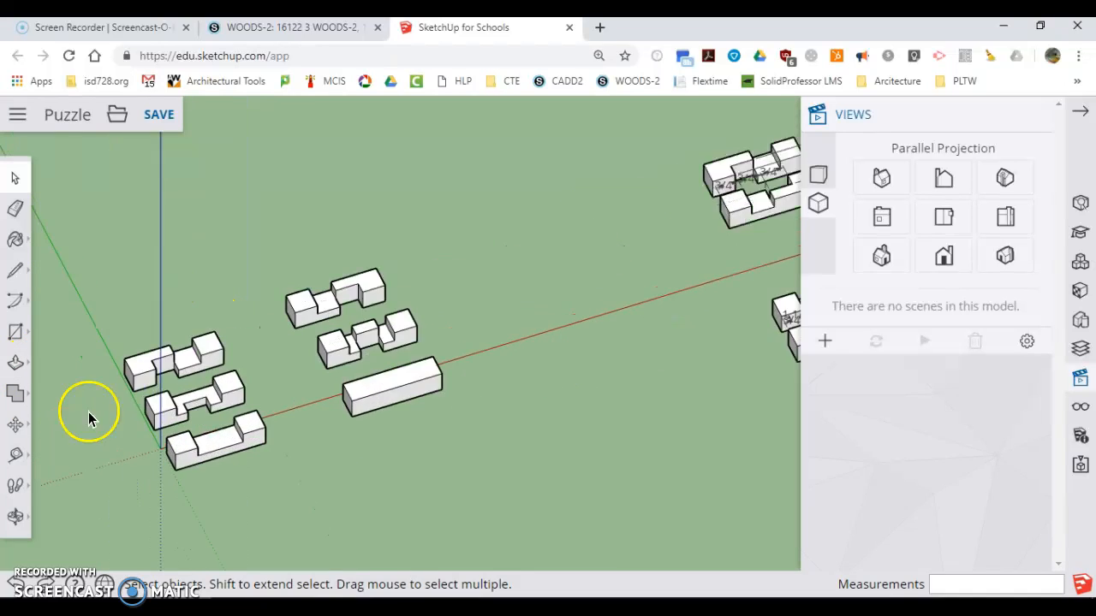
pyautogui.scroll(2, 256, 360)
pyautogui.scroll(-3, 196, 364)
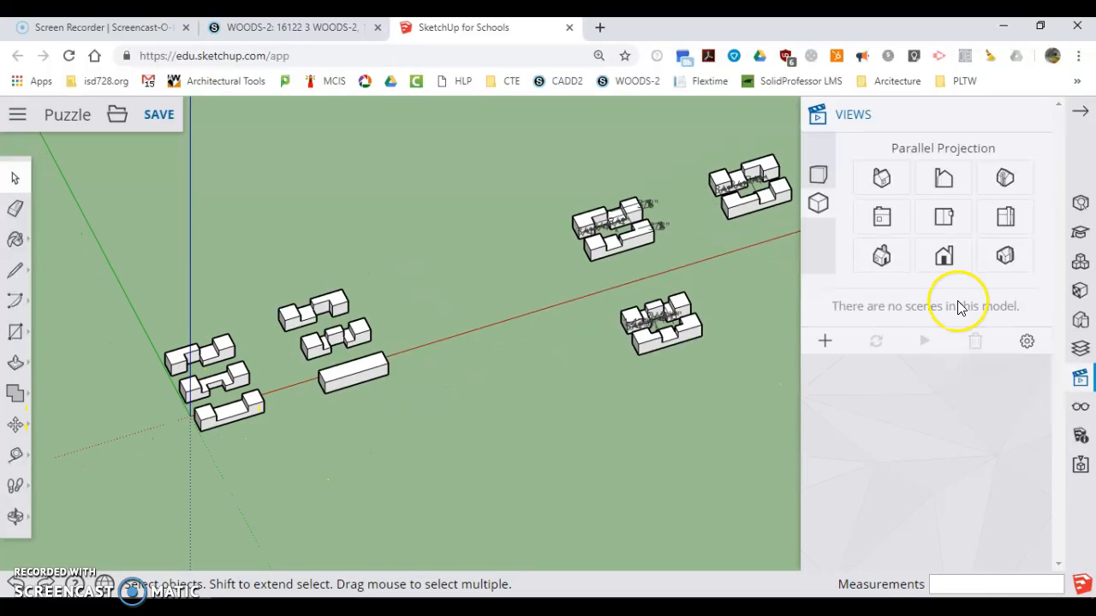
# Show the model from the top and examine the notch dimensions of the first pair of dimensioned pieces.
pyautogui.click(939, 221)
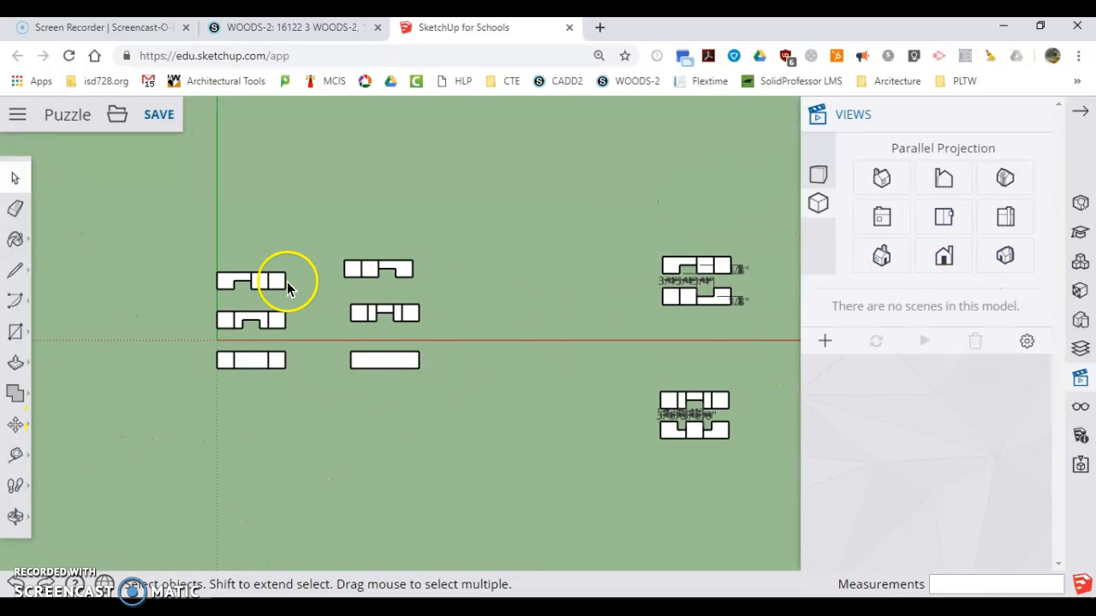
pyautogui.scroll(-1, 215, 278)
pyautogui.scroll(1, 214, 317)
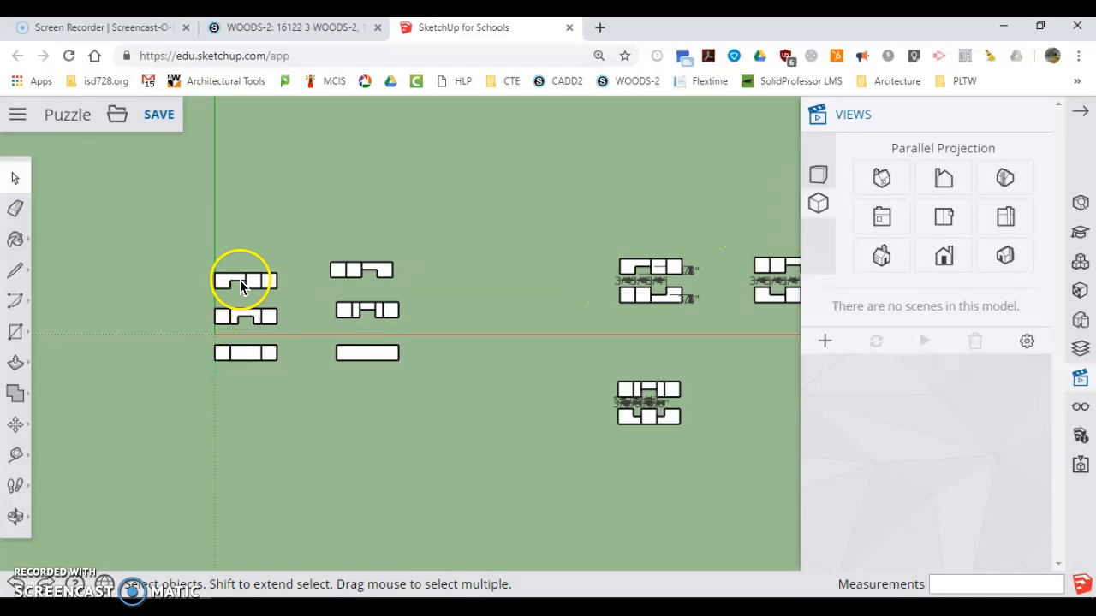
pyautogui.scroll(6, 729, 286)
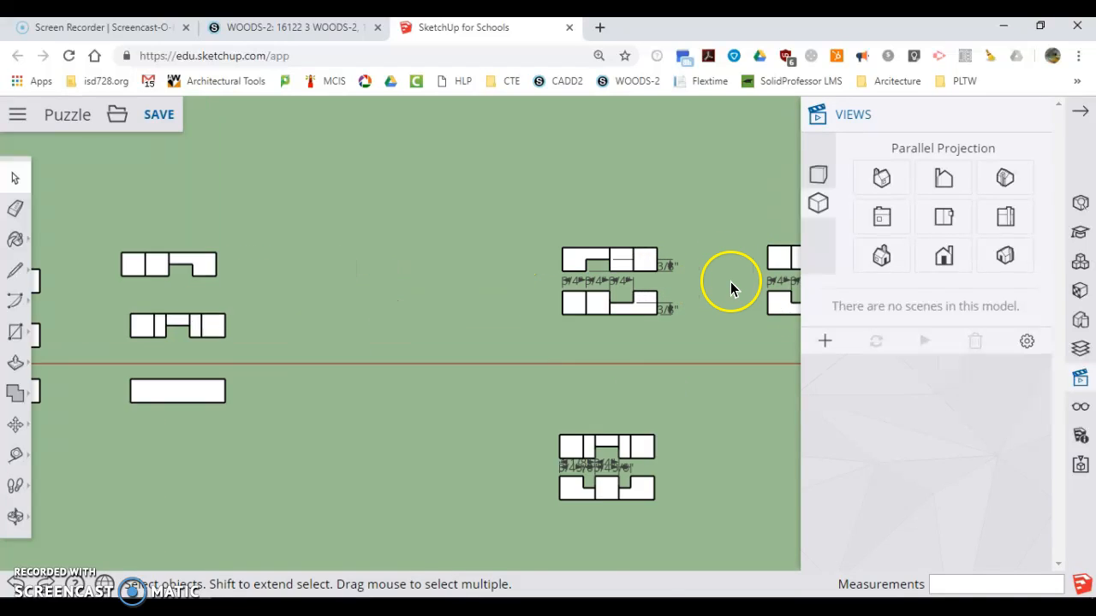
pyautogui.scroll(3, 599, 267)
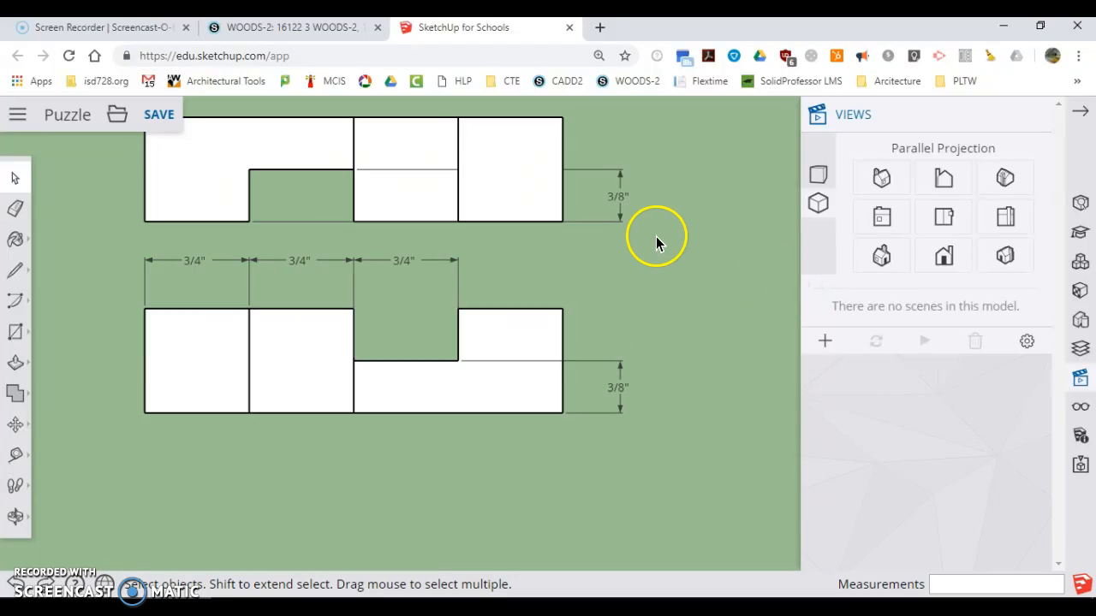
pyautogui.scroll(-1, 703, 247)
pyautogui.scroll(1, 102, 156)
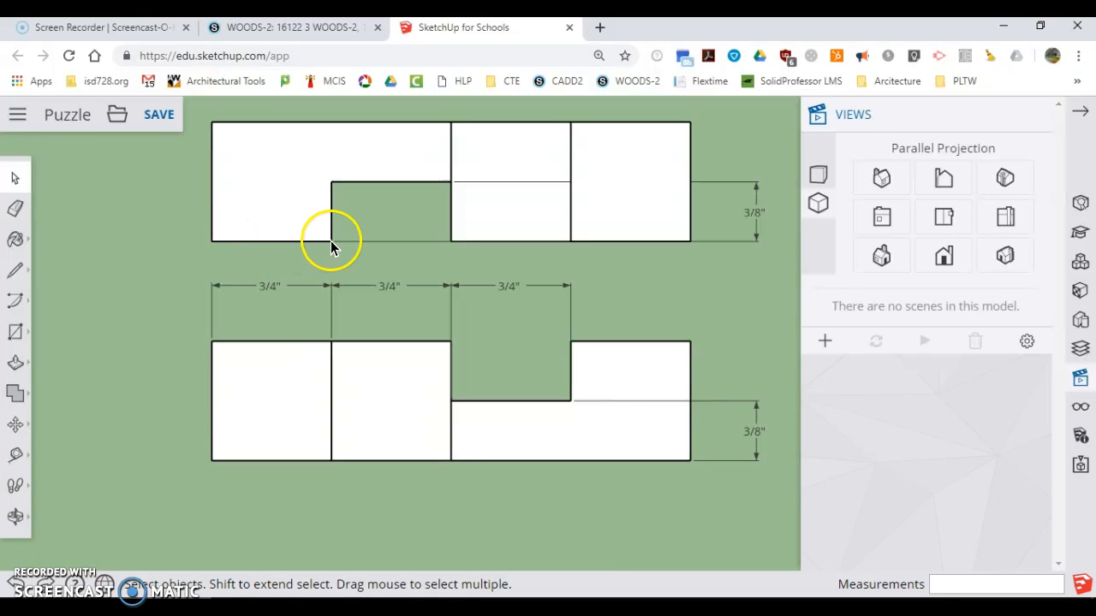
# Open the upper dimensioned piece for editing and place three guides across it, spaced 3/4" apart from its left end.
pyautogui.click(16, 454)
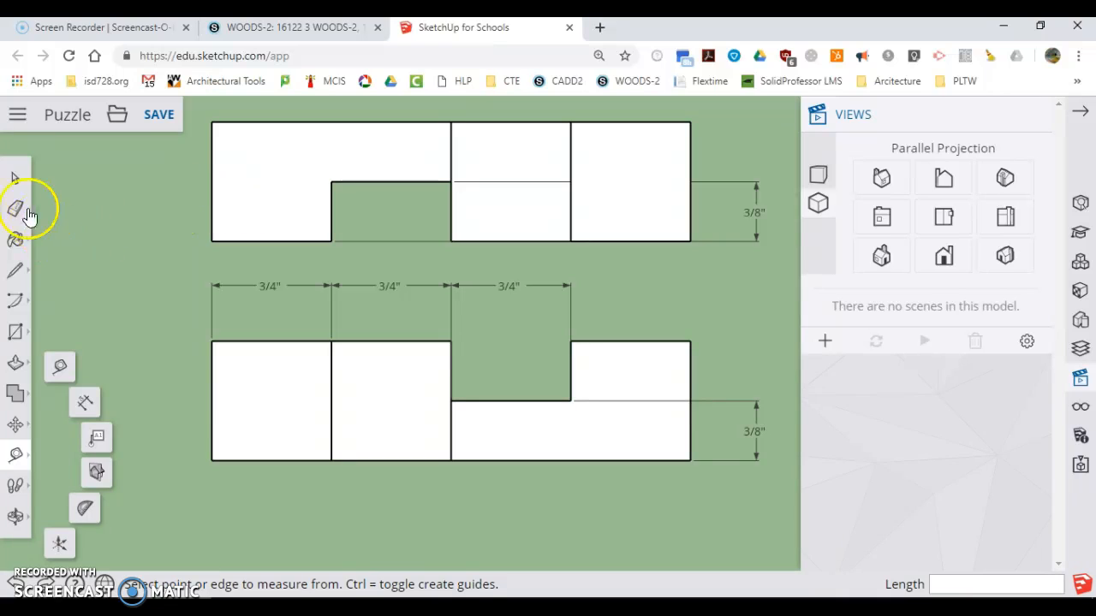
pyautogui.click(15, 178)
pyautogui.doubleClick(226, 192)
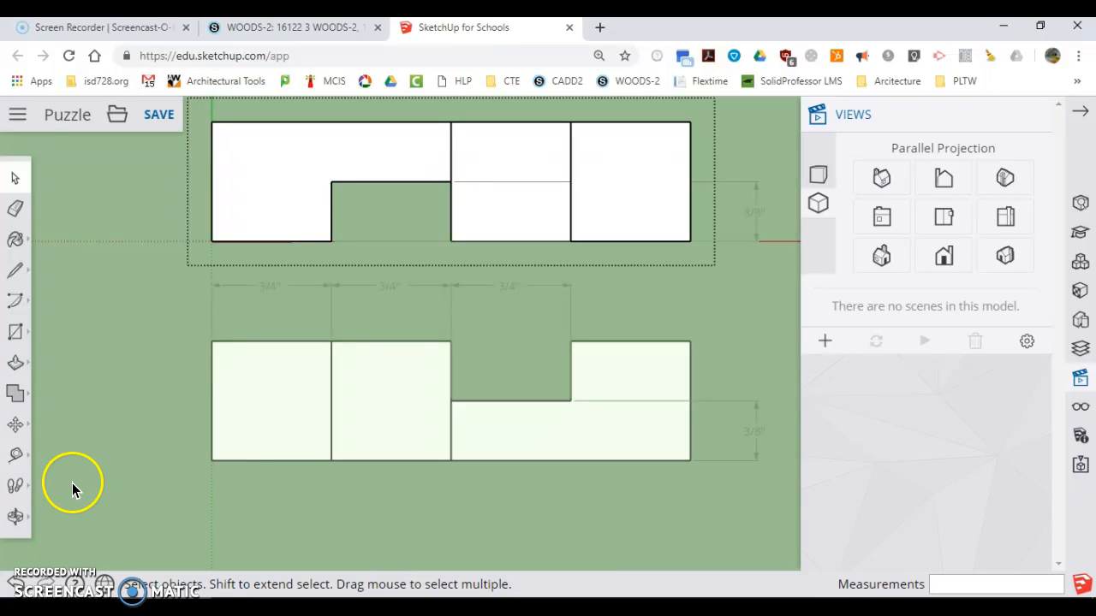
pyautogui.click(16, 454)
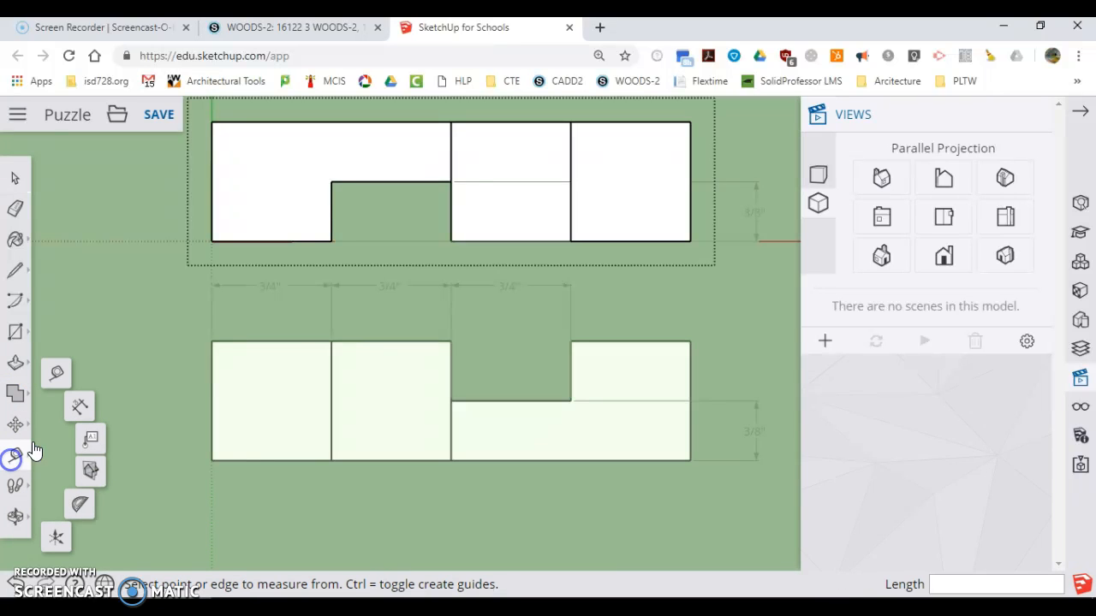
pyautogui.click(210, 181)
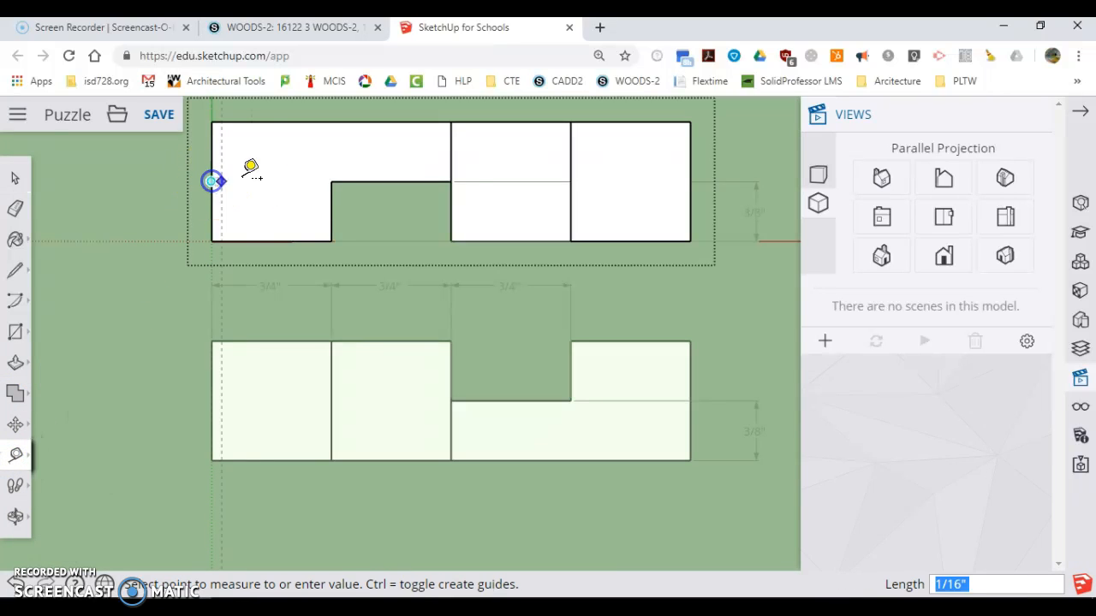
pyautogui.click(332, 181)
pyautogui.click(332, 156)
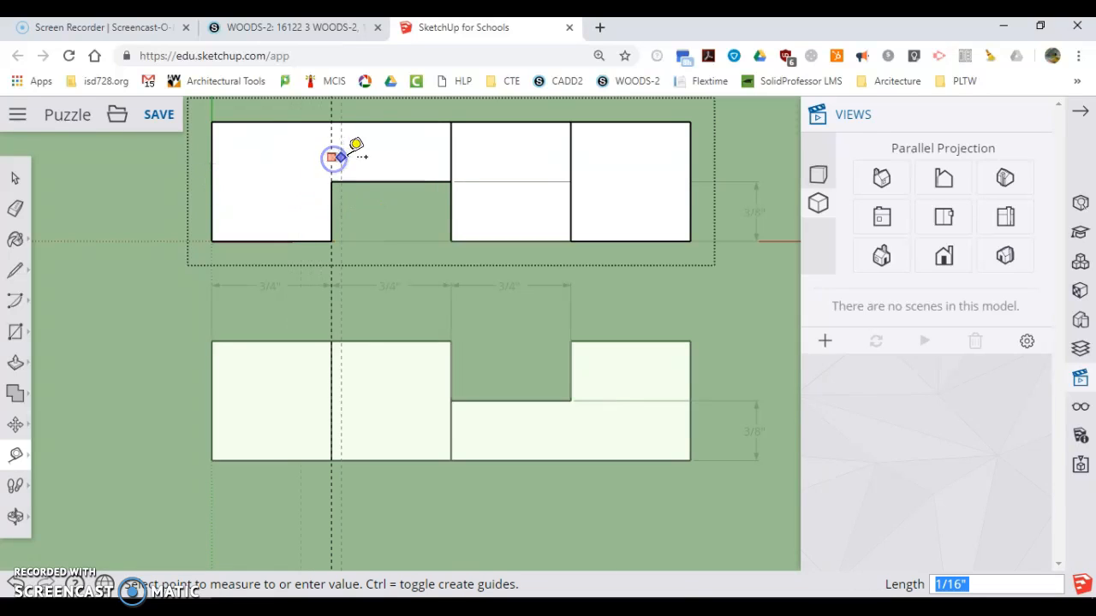
pyautogui.click(460, 159)
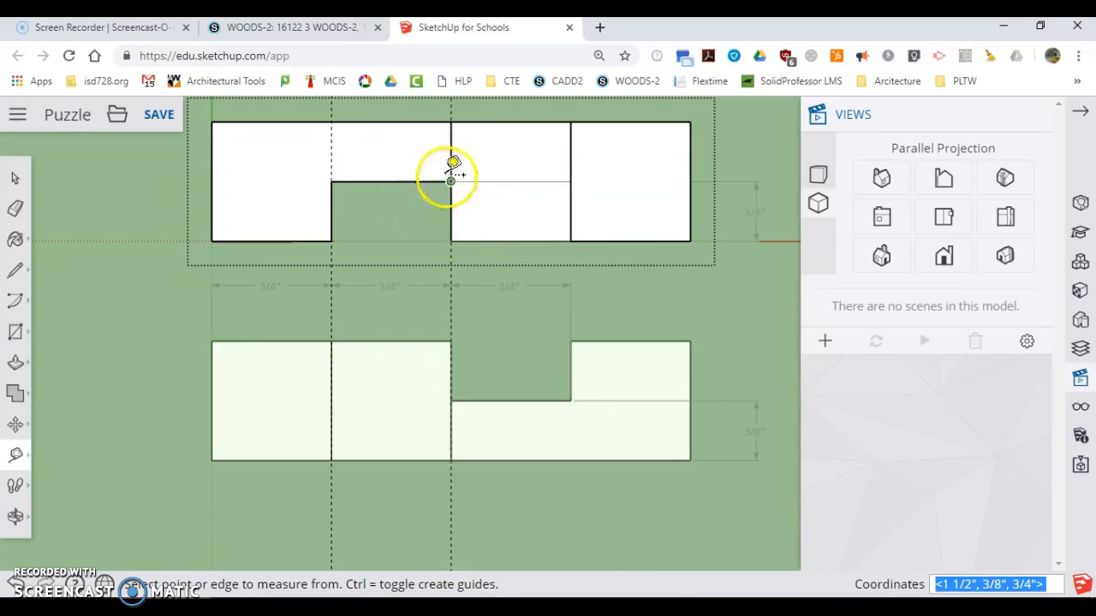
pyautogui.click(451, 152)
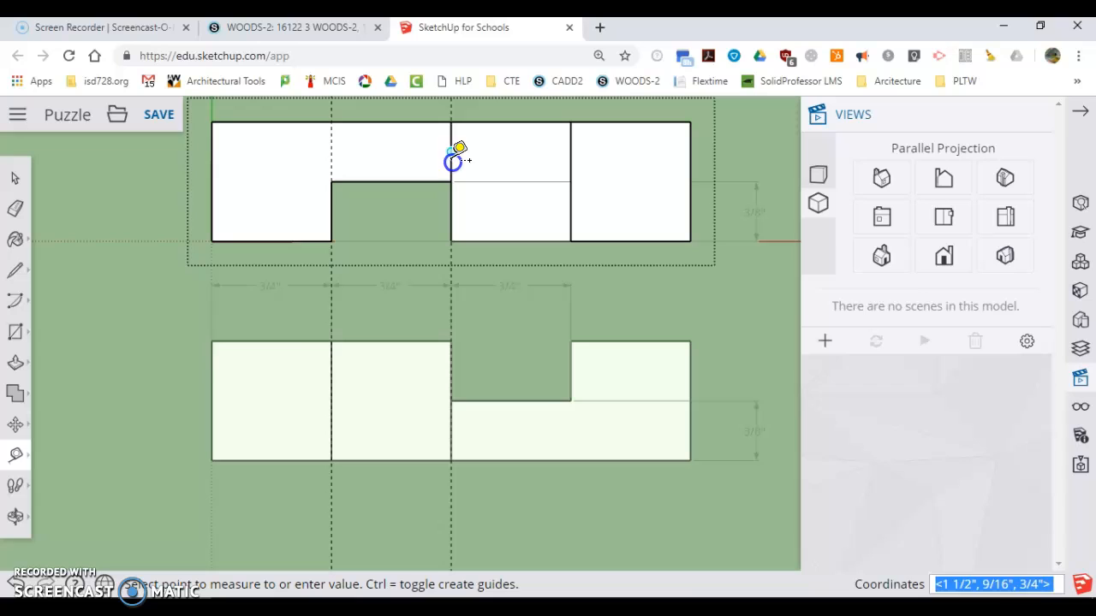
pyautogui.click(571, 151)
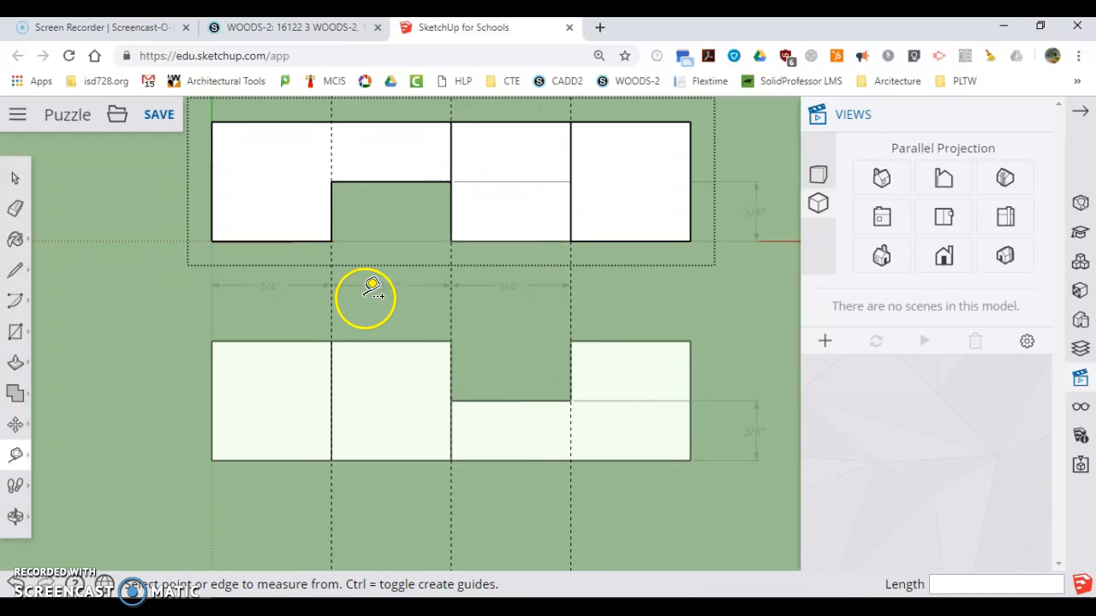
# Add a lengthwise guide 3/8" in from the upper piece's lower edge and finish editing the piece.
pyautogui.click(254, 240)
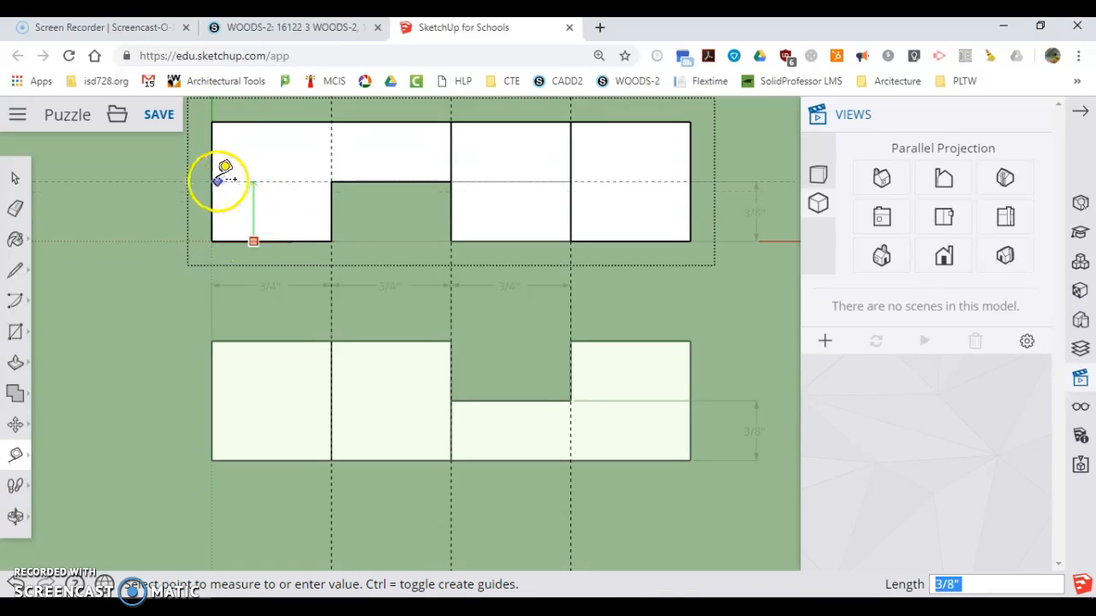
pyautogui.click(210, 180)
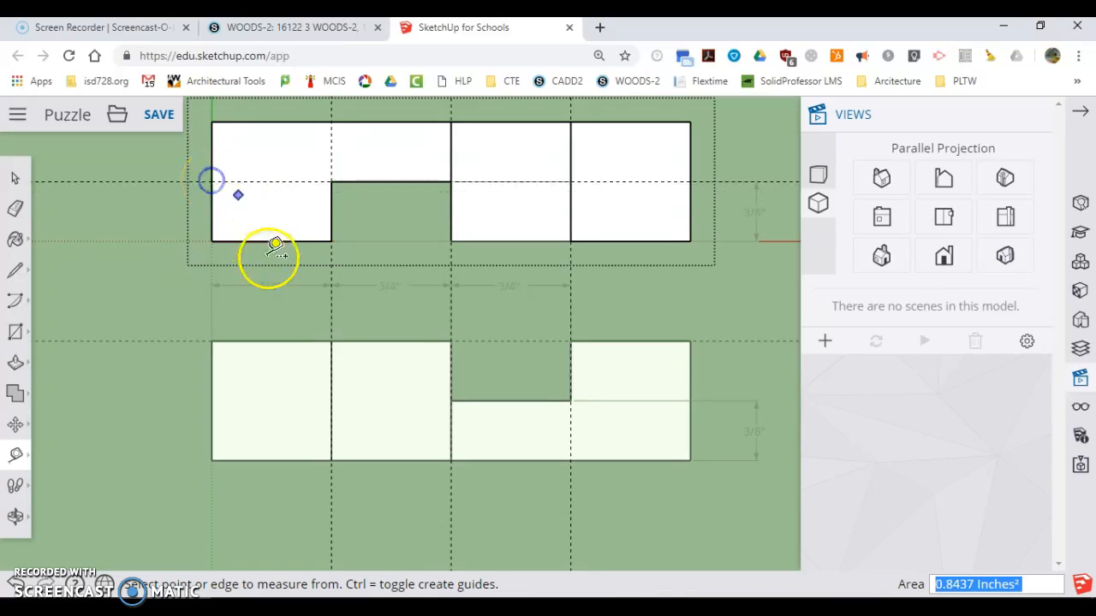
pyautogui.click(16, 334)
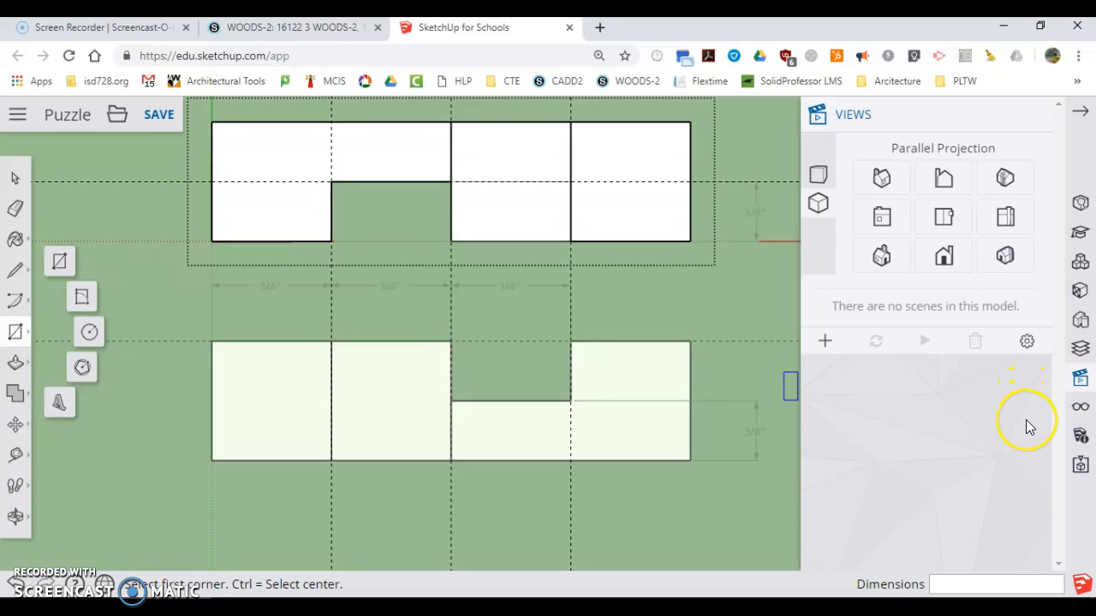
pyautogui.click(15, 180)
pyautogui.click(147, 498)
pyautogui.scroll(-3, 169, 476)
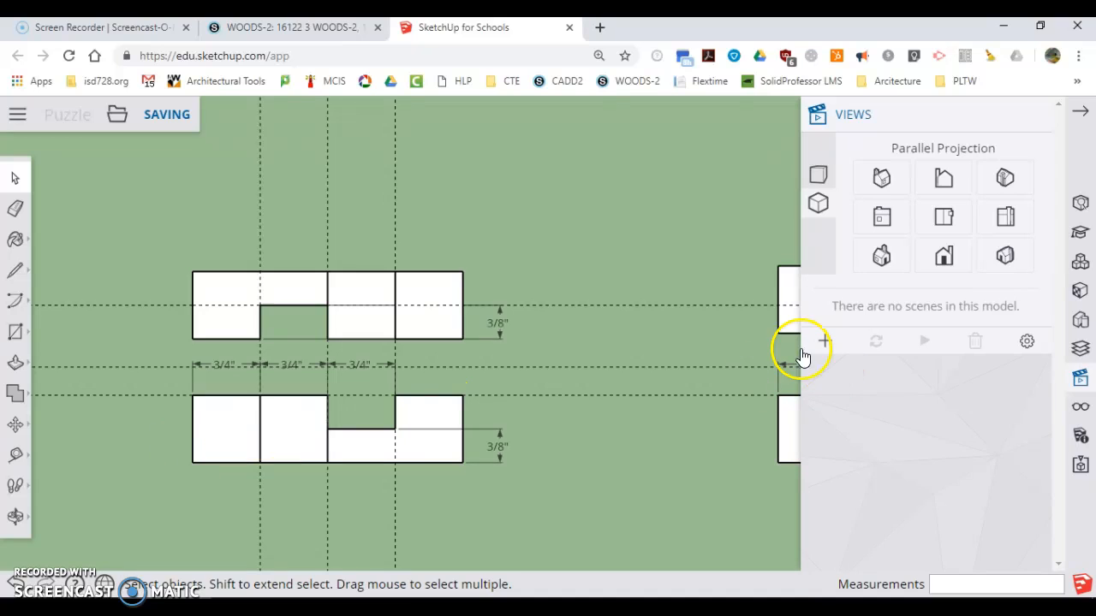
pyautogui.scroll(-3, 379, 299)
pyautogui.scroll(1, 564, 330)
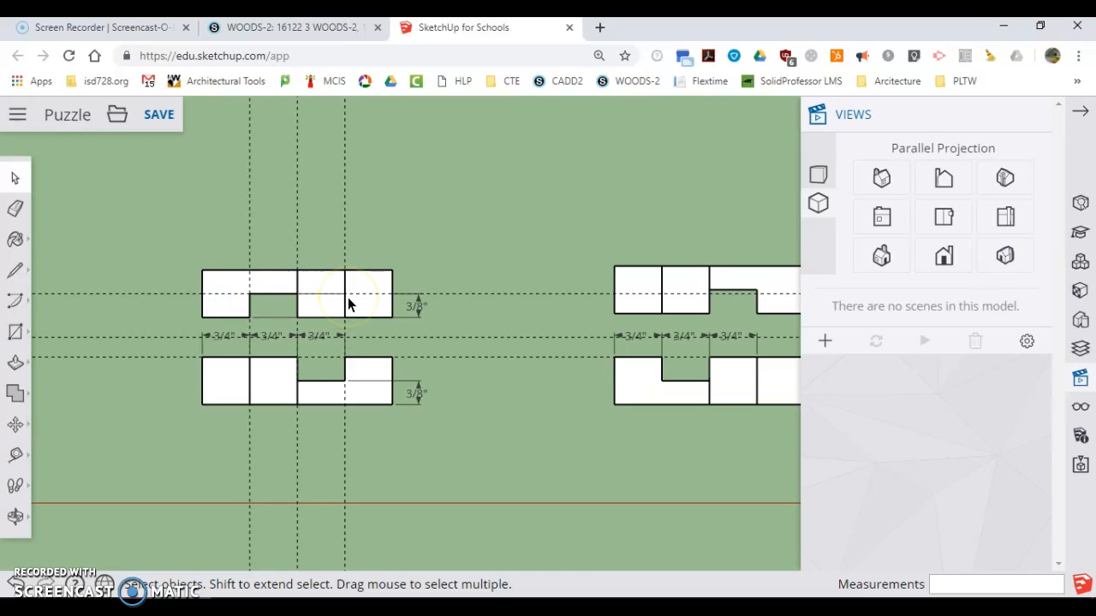
pyautogui.scroll(2, 325, 296)
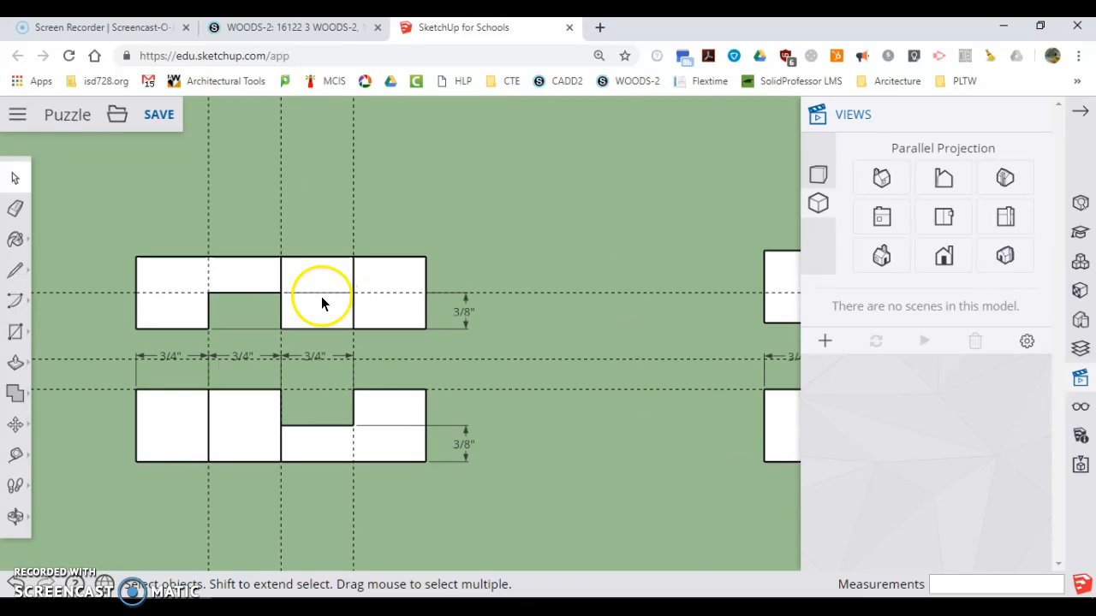
# Open the upper dimensioned piece for editing and delete the three guides running across it.
pyautogui.doubleClick(378, 257)
pyautogui.click(334, 245)
pyautogui.moveTo(334, 245); pyautogui.dragTo(192, 243)
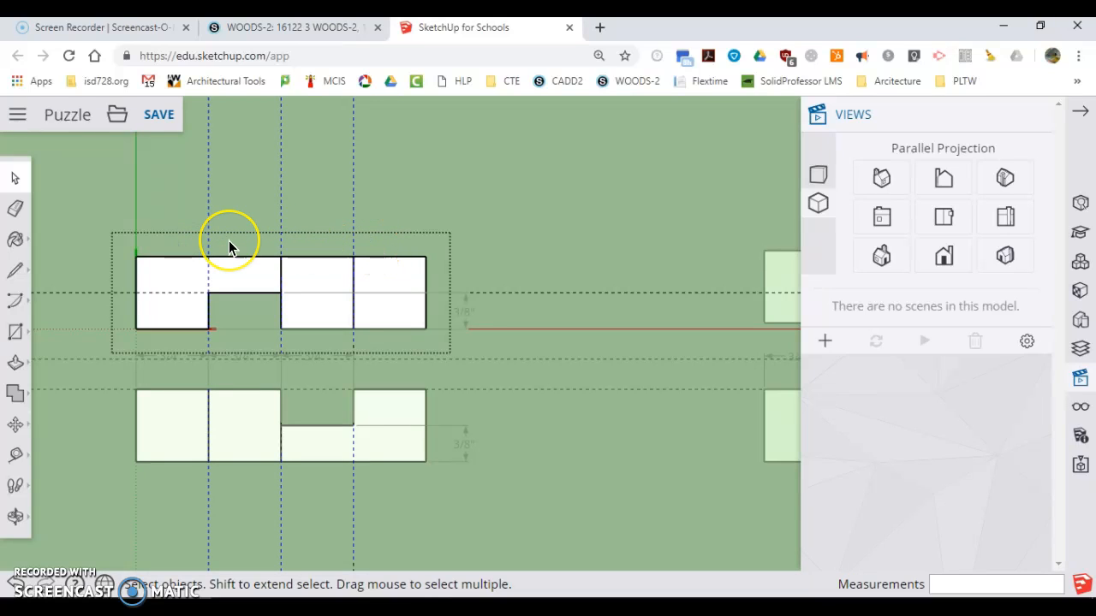
pyautogui.press('Delete')
# Erase the remaining lengthwise guides and finish editing the upper piece.
pyautogui.click(114, 294)
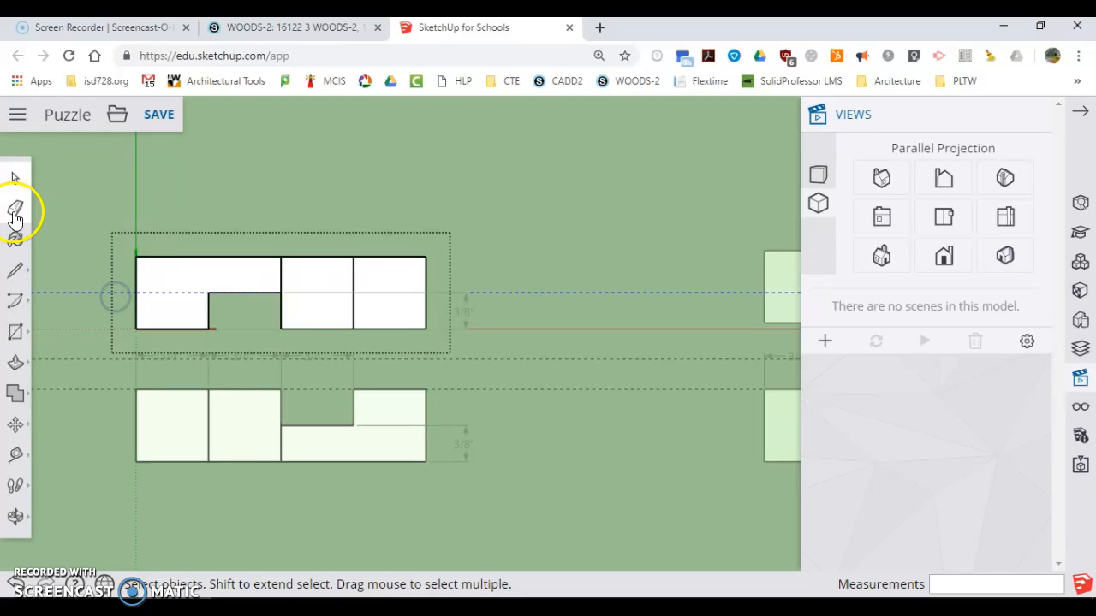
pyautogui.click(15, 211)
pyautogui.click(107, 292)
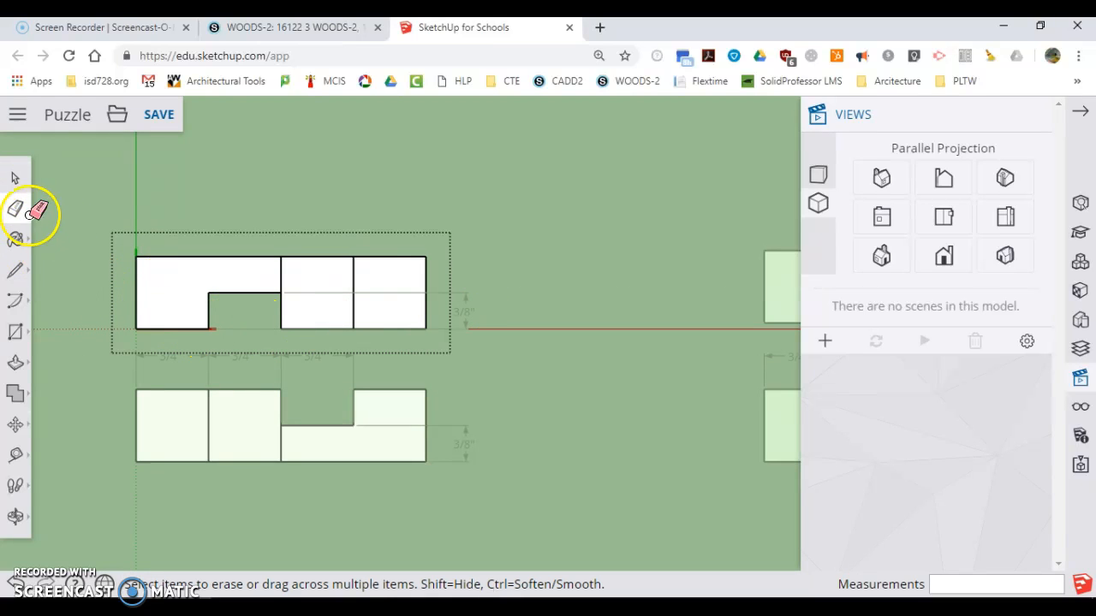
pyautogui.click(18, 180)
pyautogui.click(293, 200)
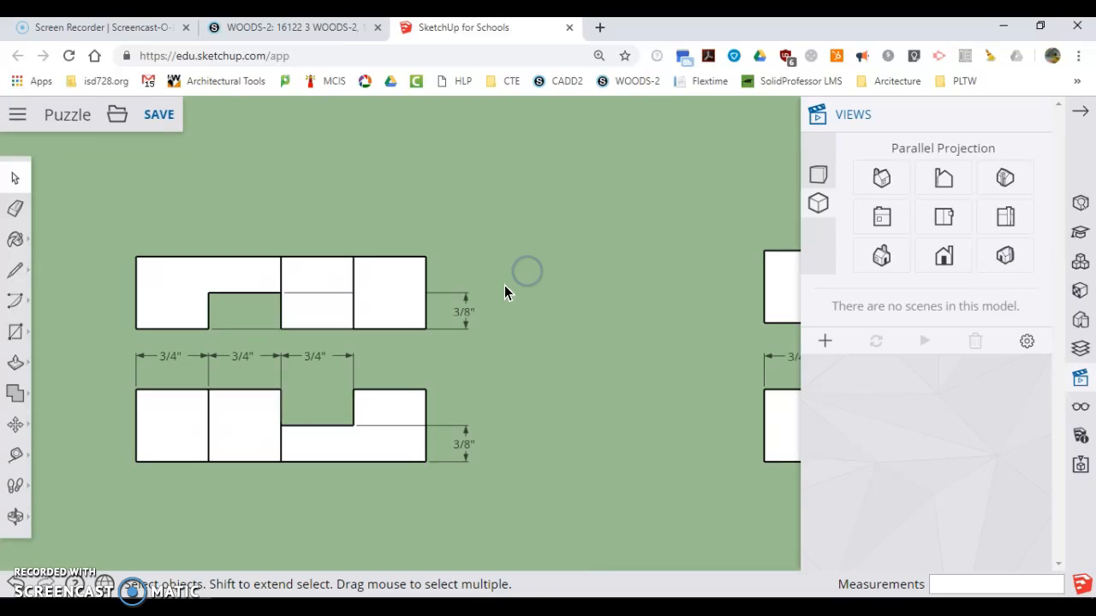
# Examine the notch dimensions of the first and second pairs of dimensioned pieces in the top and isometric views.
pyautogui.scroll(-2, 402, 270)
pyautogui.scroll(3, 253, 321)
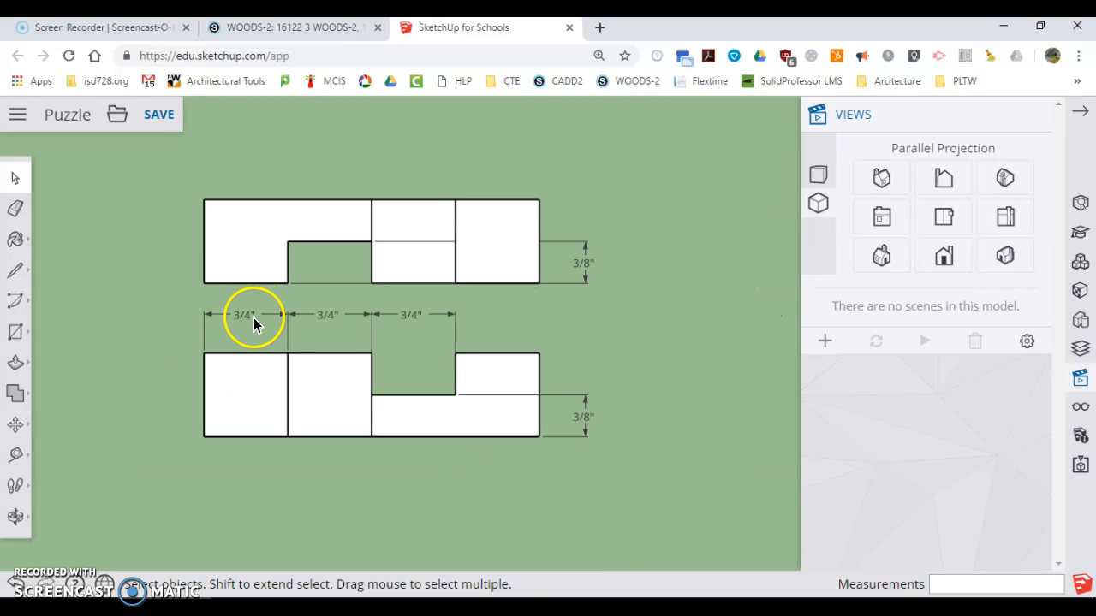
pyautogui.scroll(2, 254, 317)
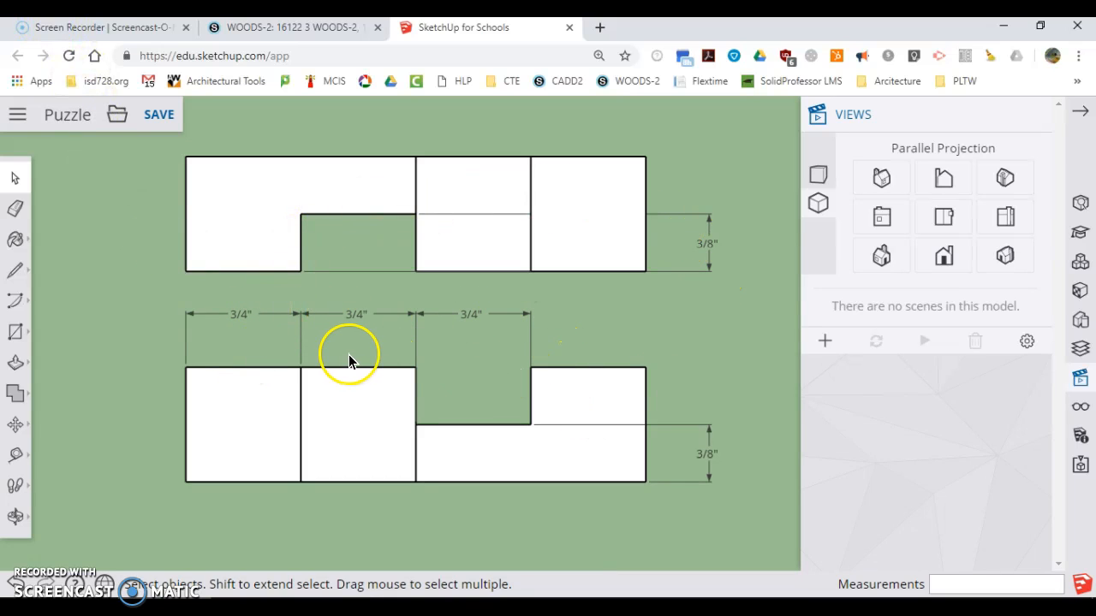
pyautogui.click(882, 256)
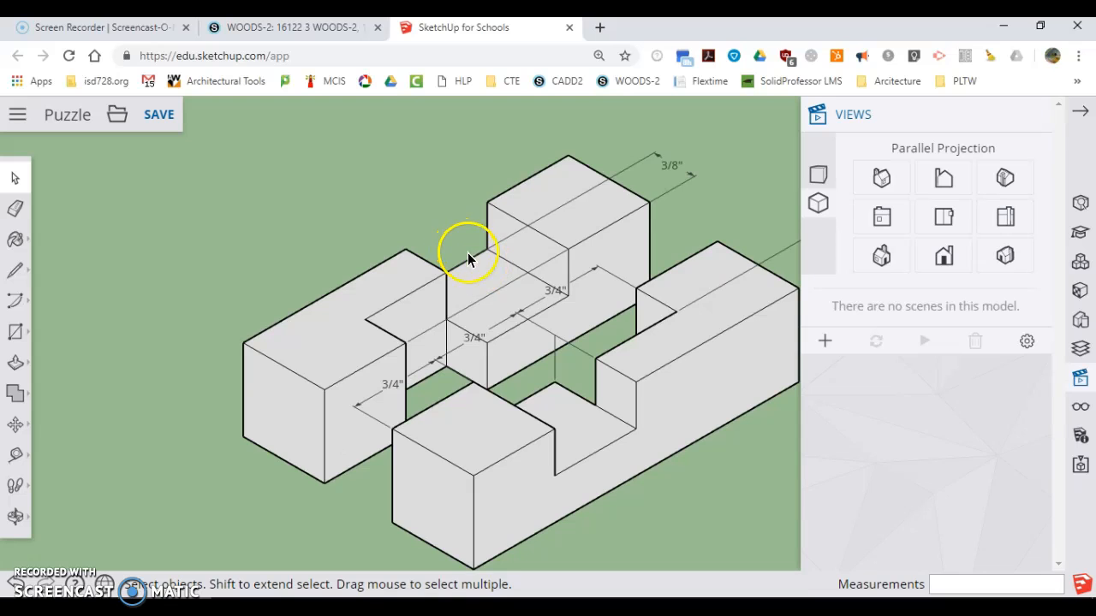
pyautogui.click(943, 216)
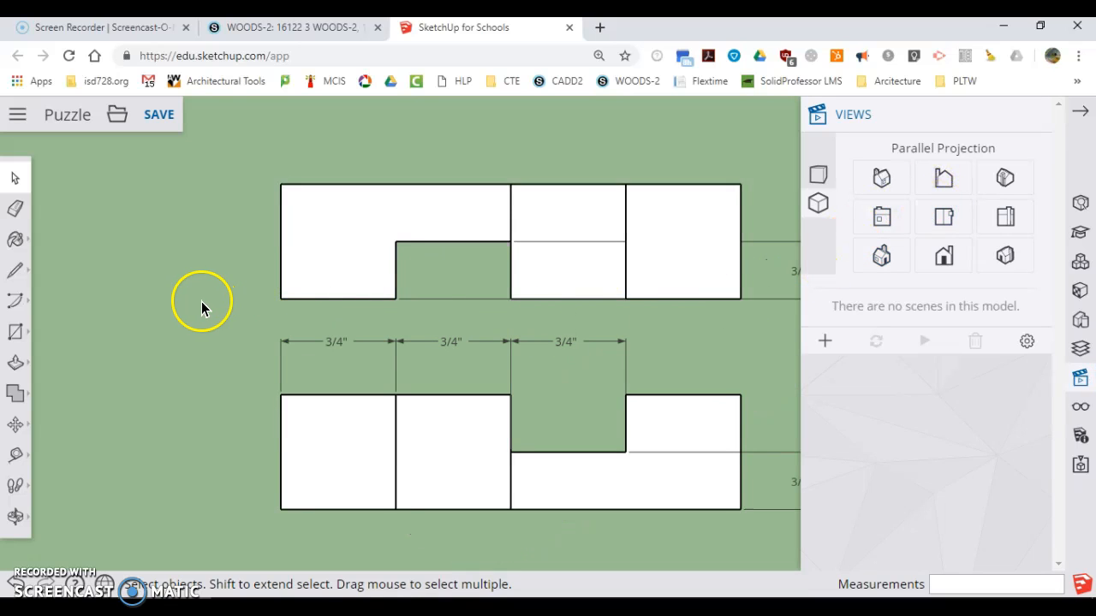
pyautogui.scroll(-2, 180, 307)
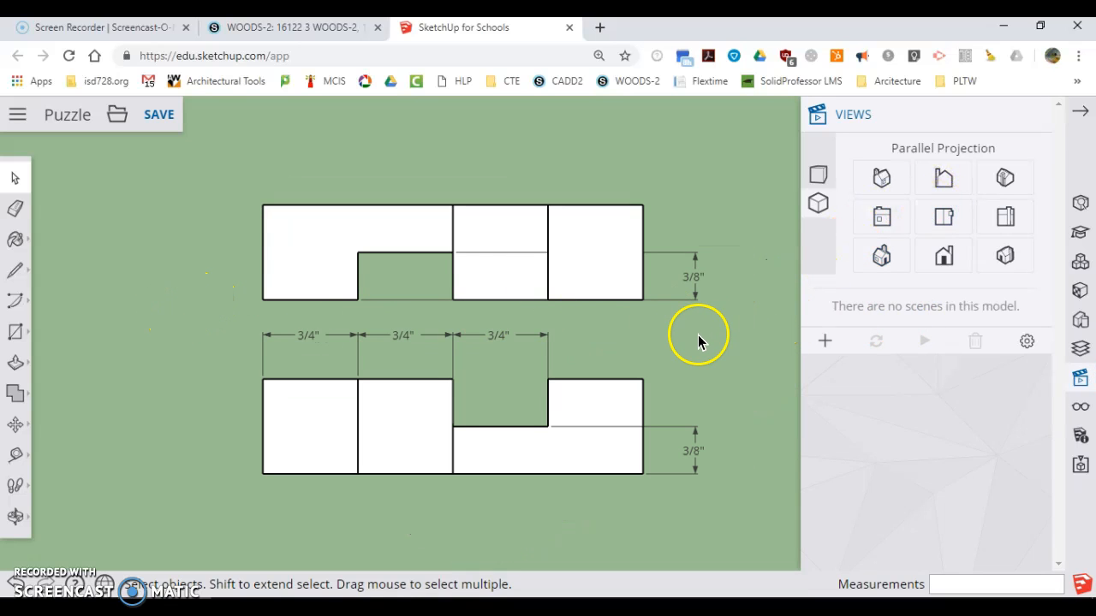
pyautogui.scroll(-5, 240, 299)
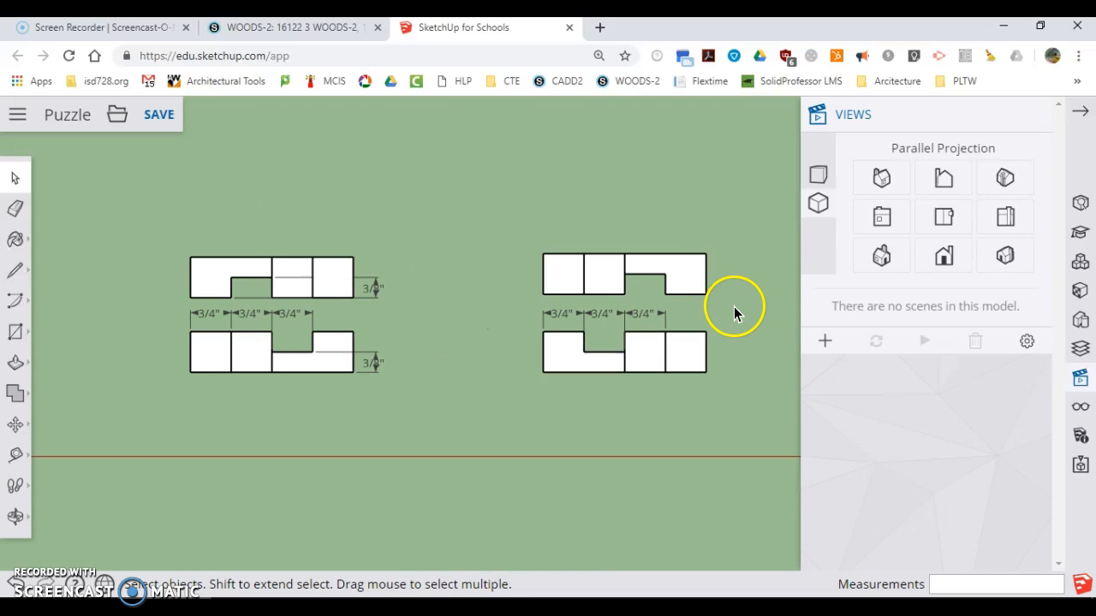
pyautogui.scroll(5, 733, 306)
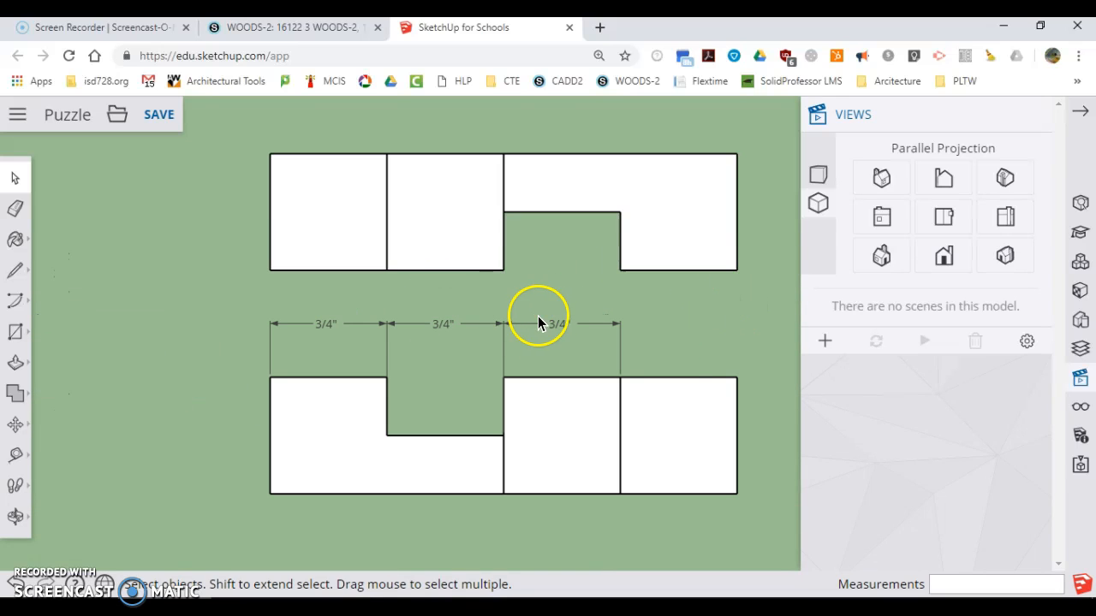
pyautogui.click(880, 255)
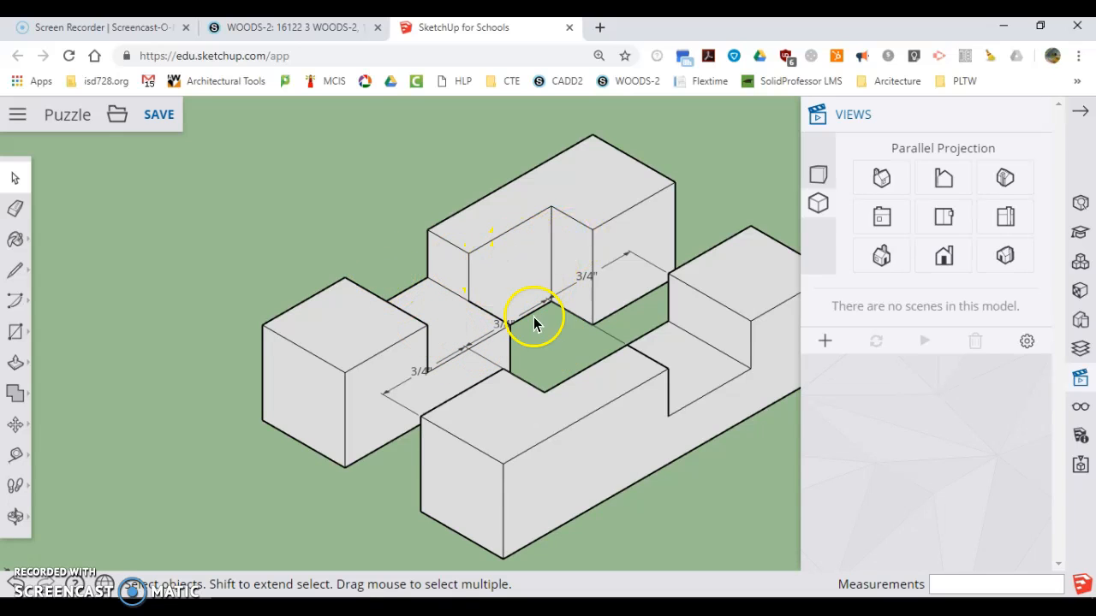
pyautogui.click(945, 218)
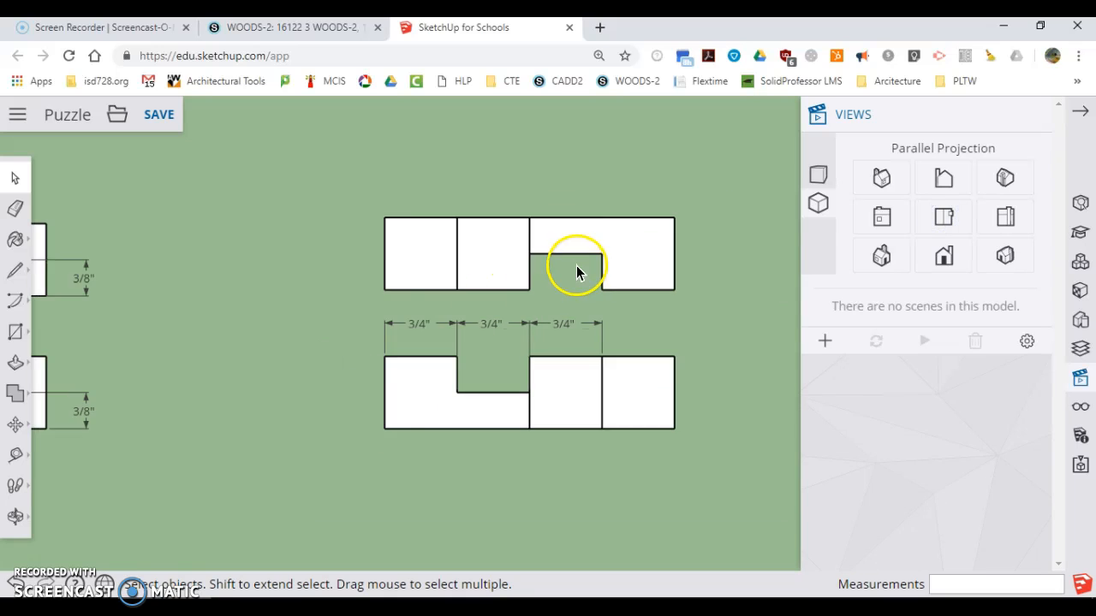
# Examine the notch dimensions of the third pair of dimensioned pieces, below the red axis, in the top and isometric views.
pyautogui.scroll(-5, 535, 247)
pyautogui.scroll(3, 334, 475)
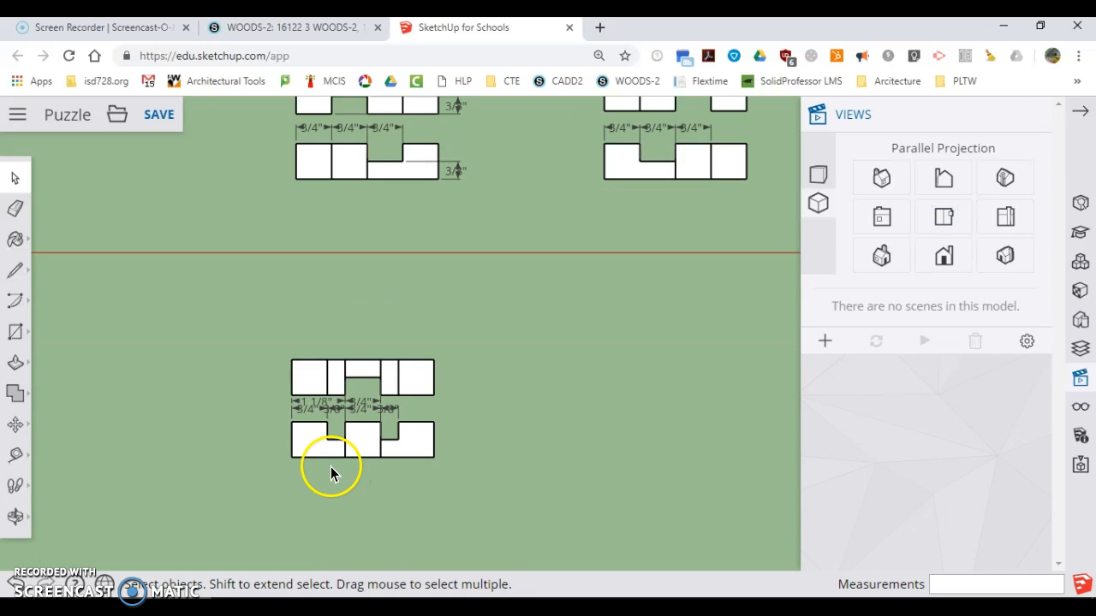
pyautogui.scroll(5, 338, 469)
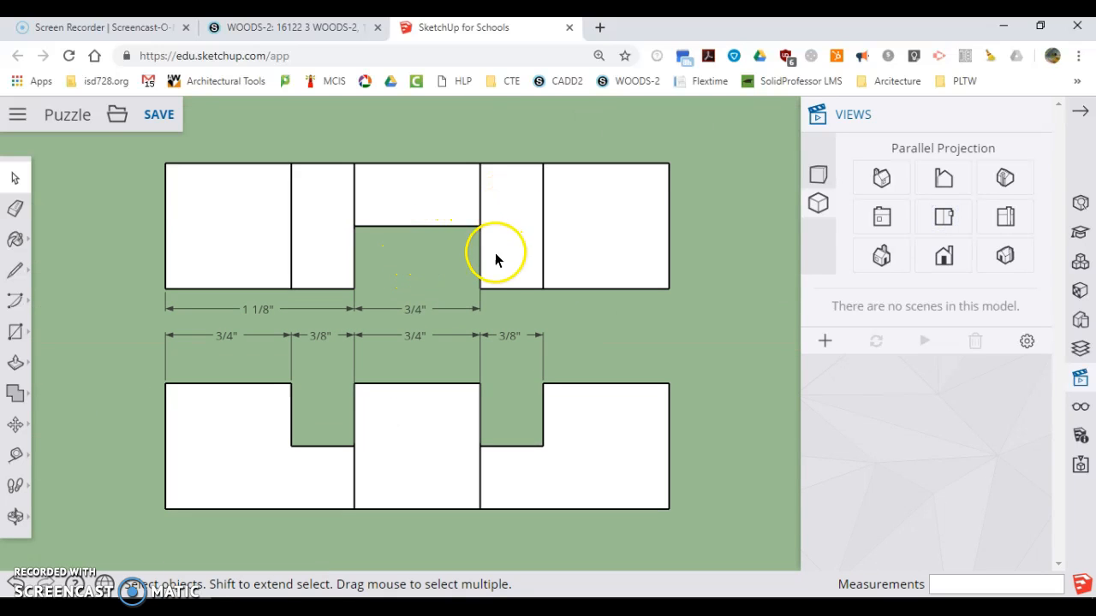
pyautogui.scroll(1, 497, 266)
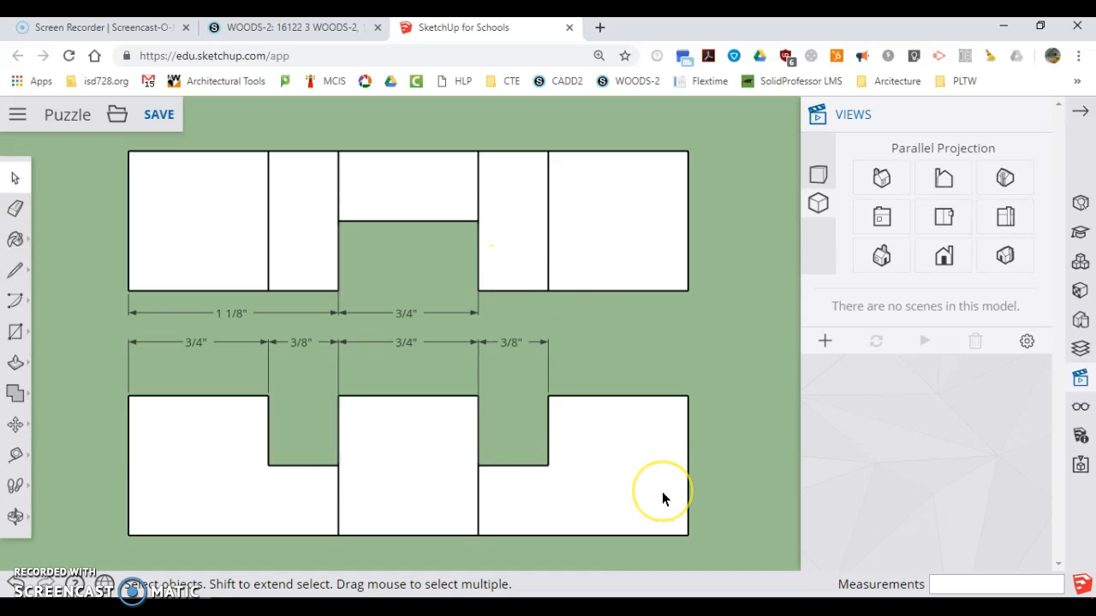
pyautogui.click(870, 257)
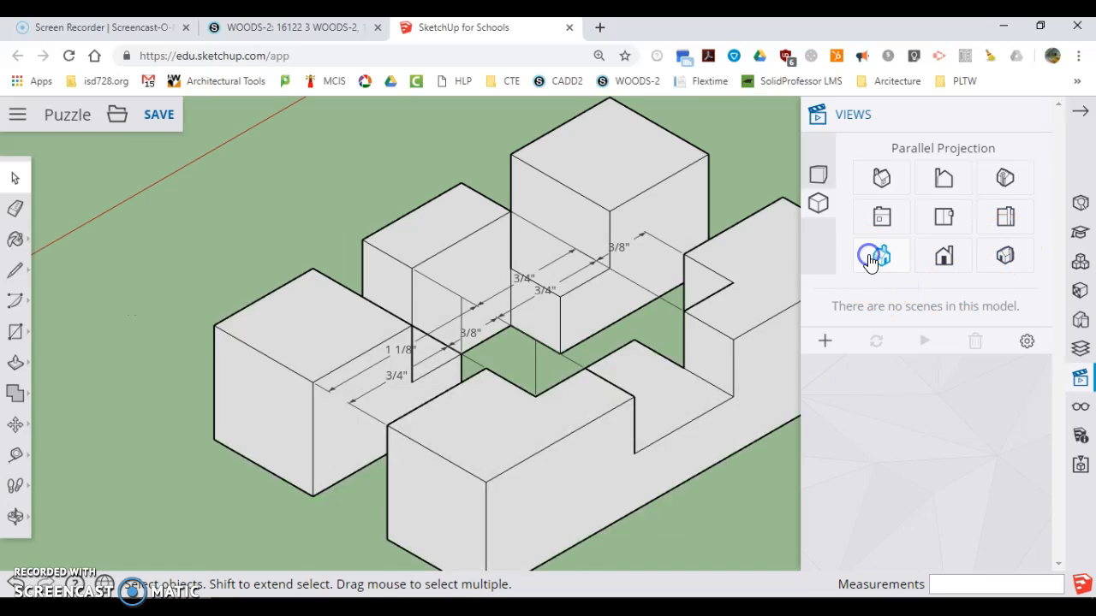
pyautogui.scroll(-1, 244, 358)
pyautogui.scroll(1, 432, 329)
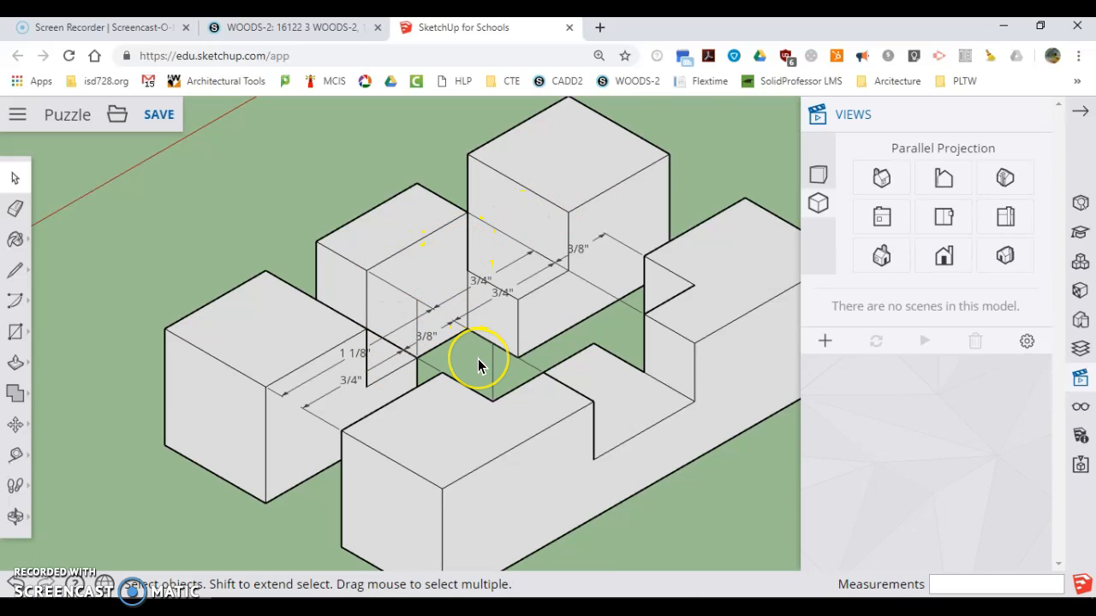
pyautogui.click(942, 220)
pyautogui.scroll(-2, 427, 279)
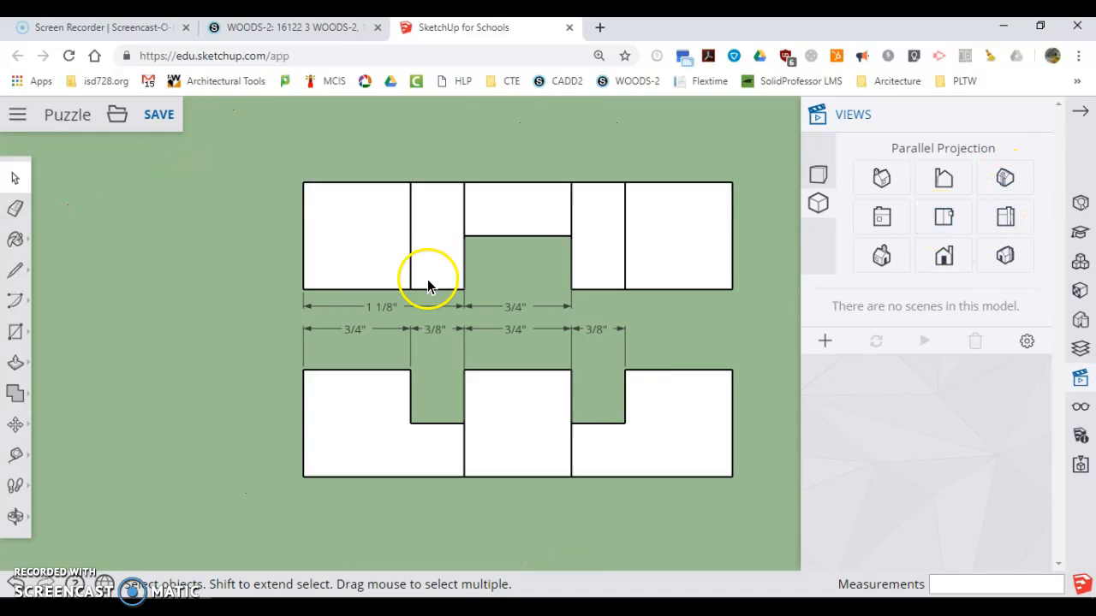
# Copy the uncut blank piece from just below the red axis to just below the third pair of dimensioned pieces.
pyautogui.scroll(-5, 585, 232)
pyautogui.scroll(4, 254, 205)
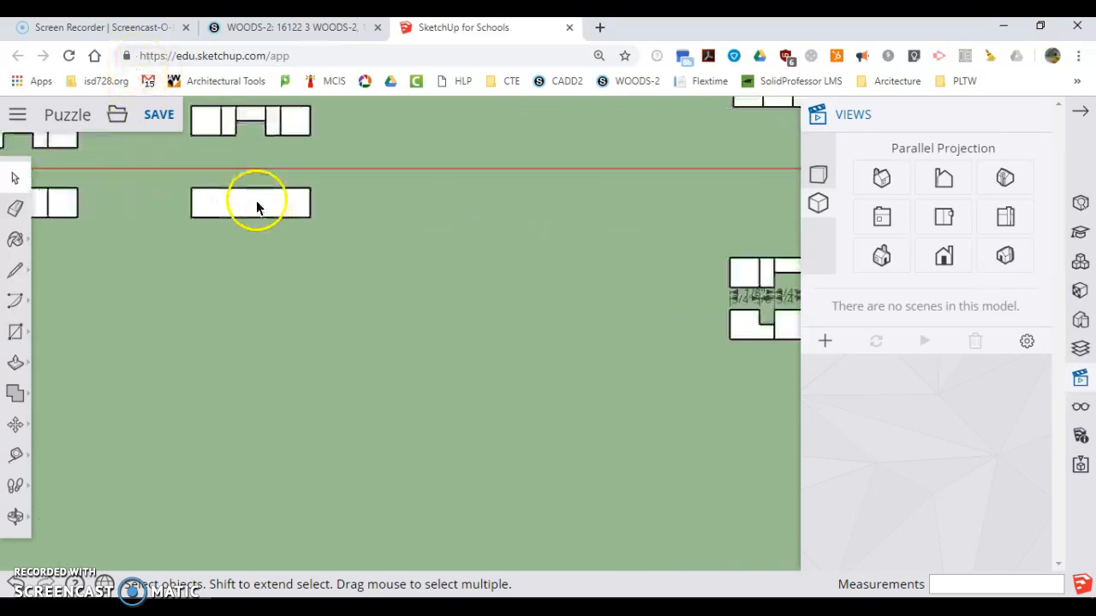
pyautogui.click(15, 425)
pyautogui.click(215, 229)
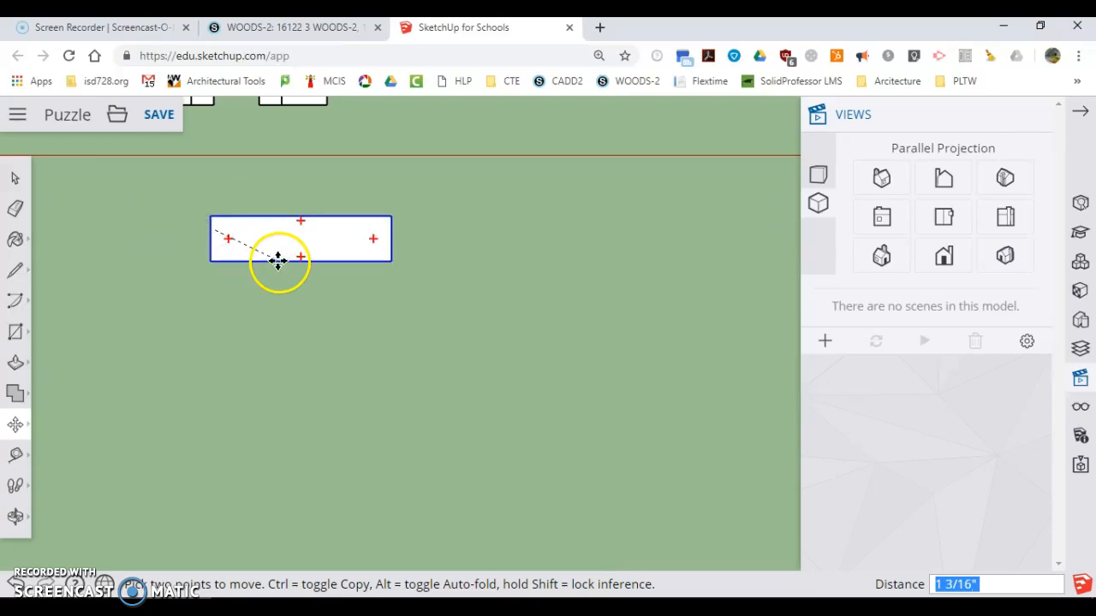
pyautogui.press('ctrl')
pyautogui.scroll(-4, 257, 265)
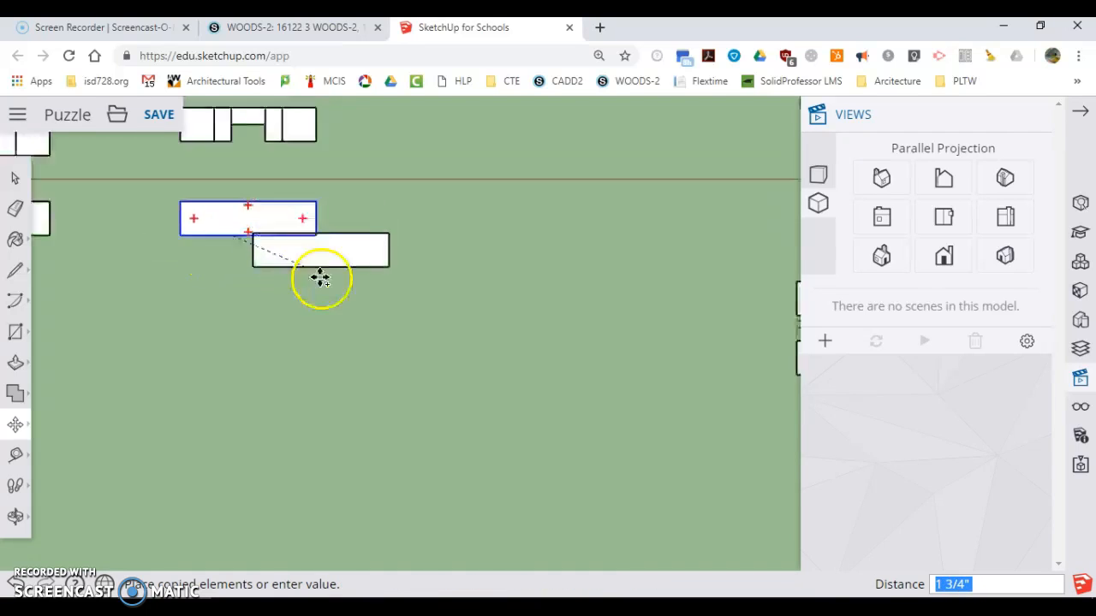
pyautogui.scroll(5, 545, 343)
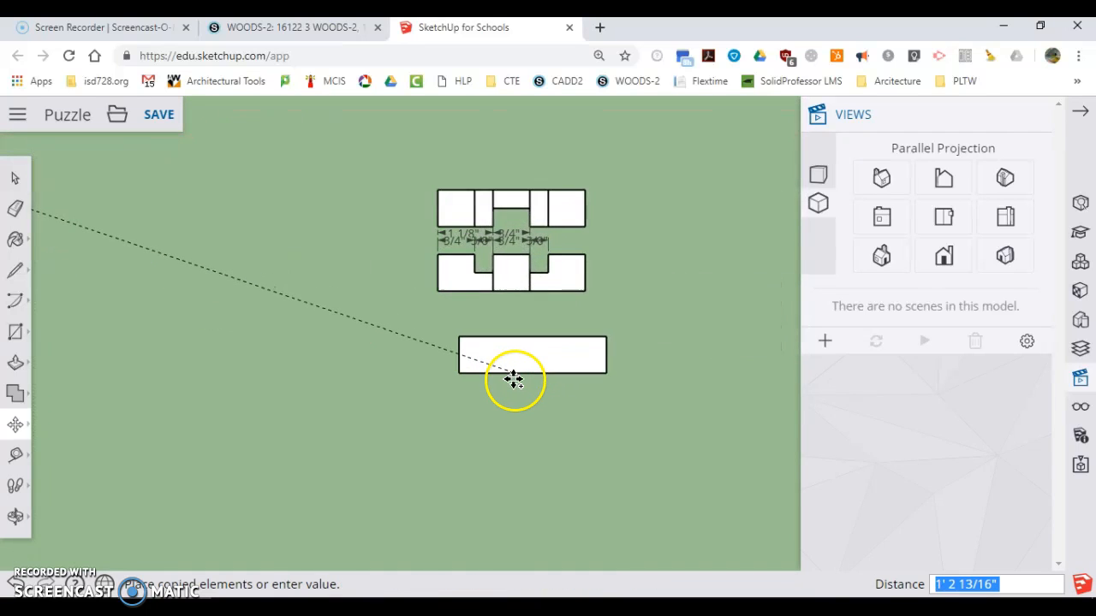
pyautogui.click(502, 380)
pyautogui.scroll(3, 524, 328)
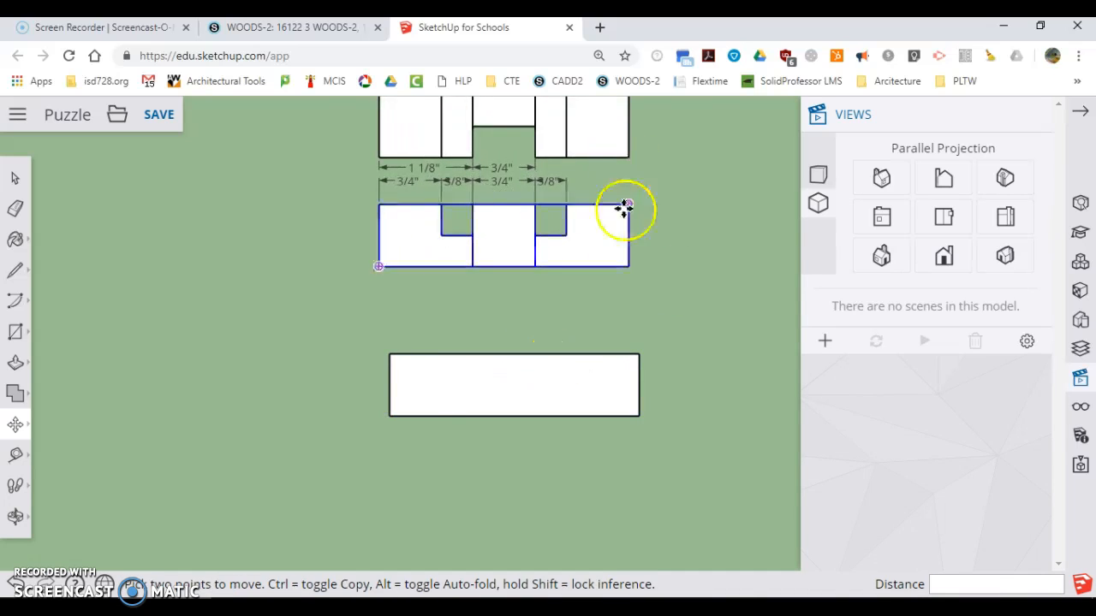
pyautogui.scroll(-1, 768, 185)
pyautogui.scroll(2, 758, 188)
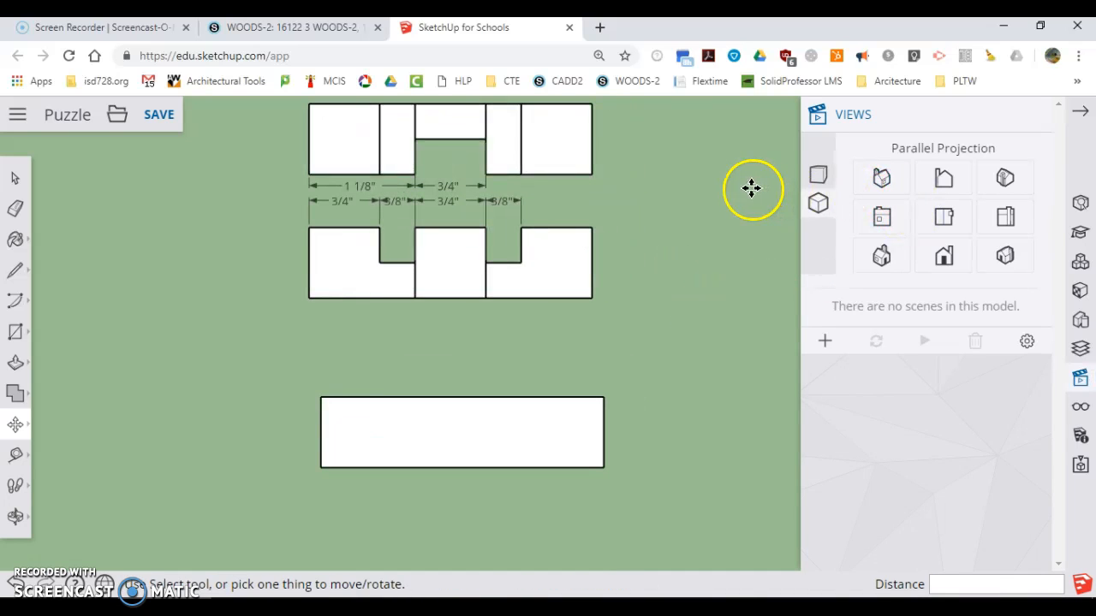
# Make the copied blank piece a unique component and deselect it.
pyautogui.click(19, 171)
pyautogui.rightClick(362, 399)
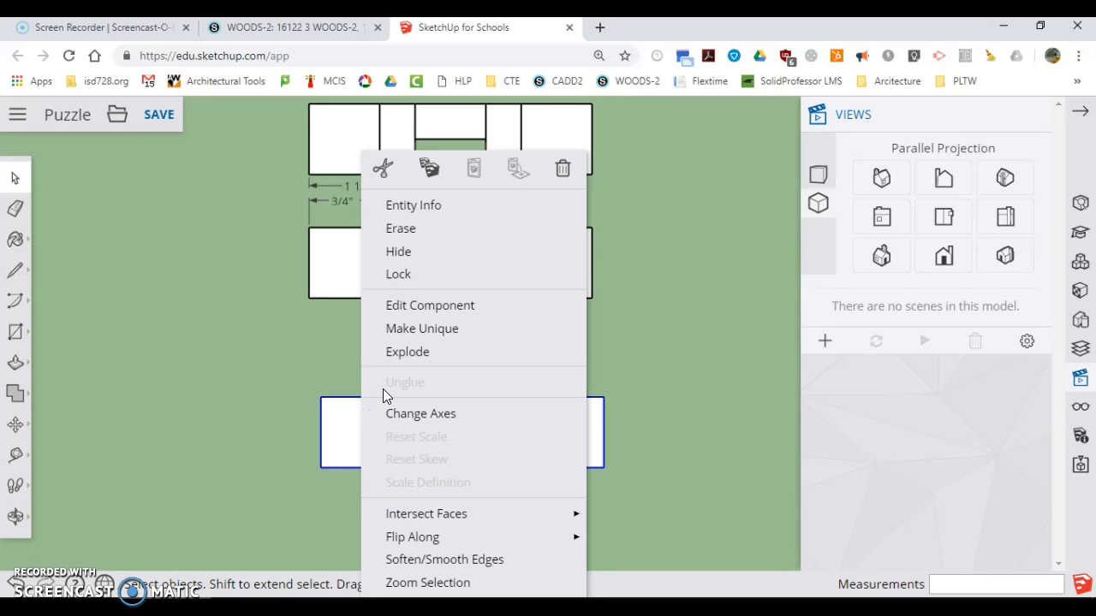
pyautogui.click(435, 333)
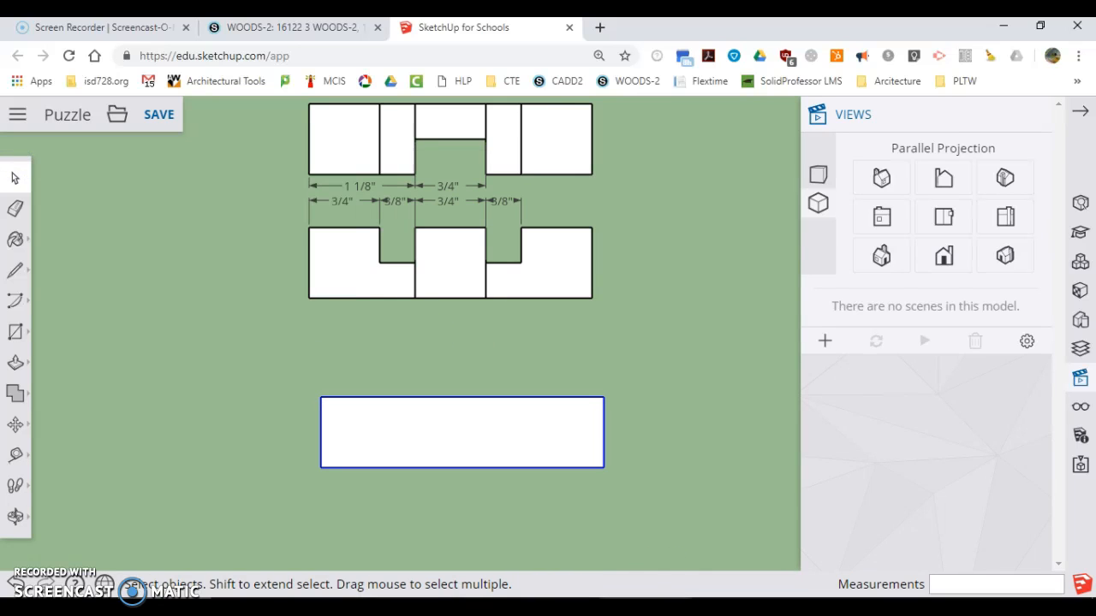
pyautogui.click(691, 454)
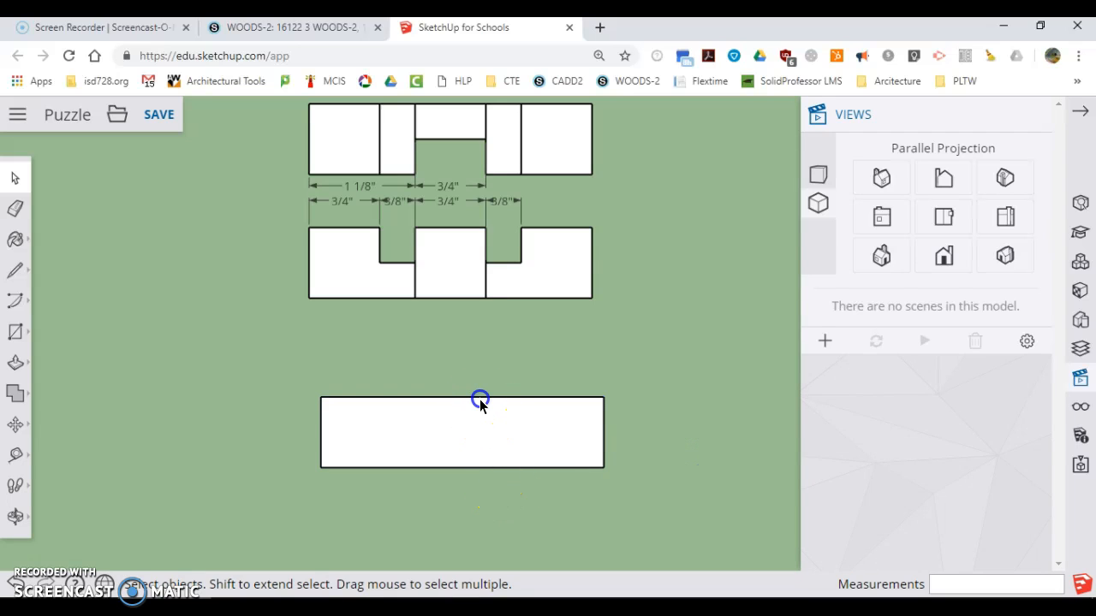
# Open the copied blank for editing and place a guide across it 3/4" from its left end.
pyautogui.doubleClick(479, 408)
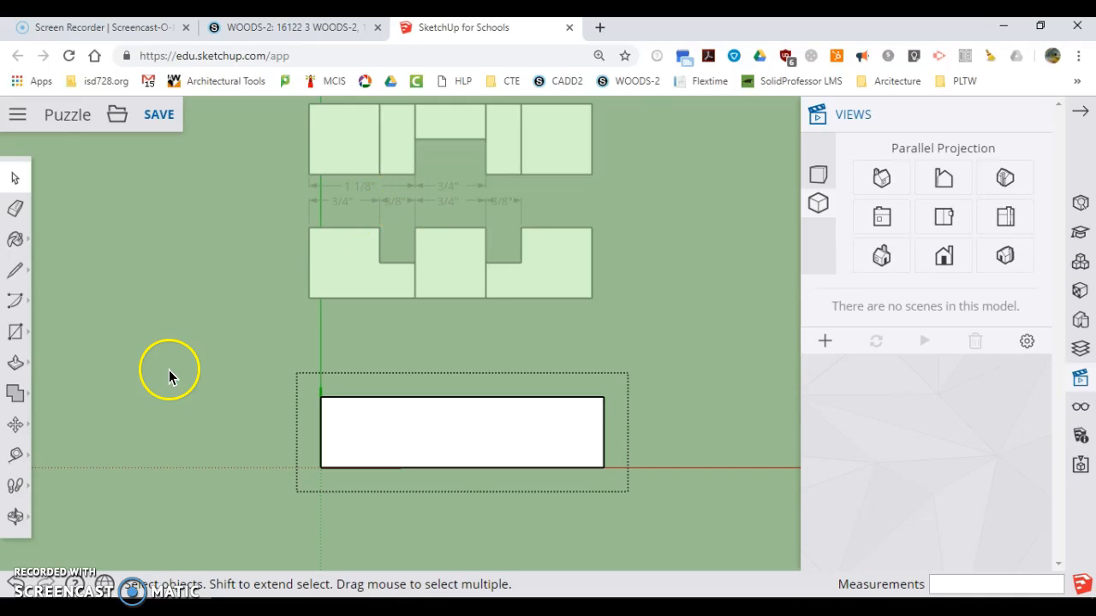
pyautogui.click(16, 459)
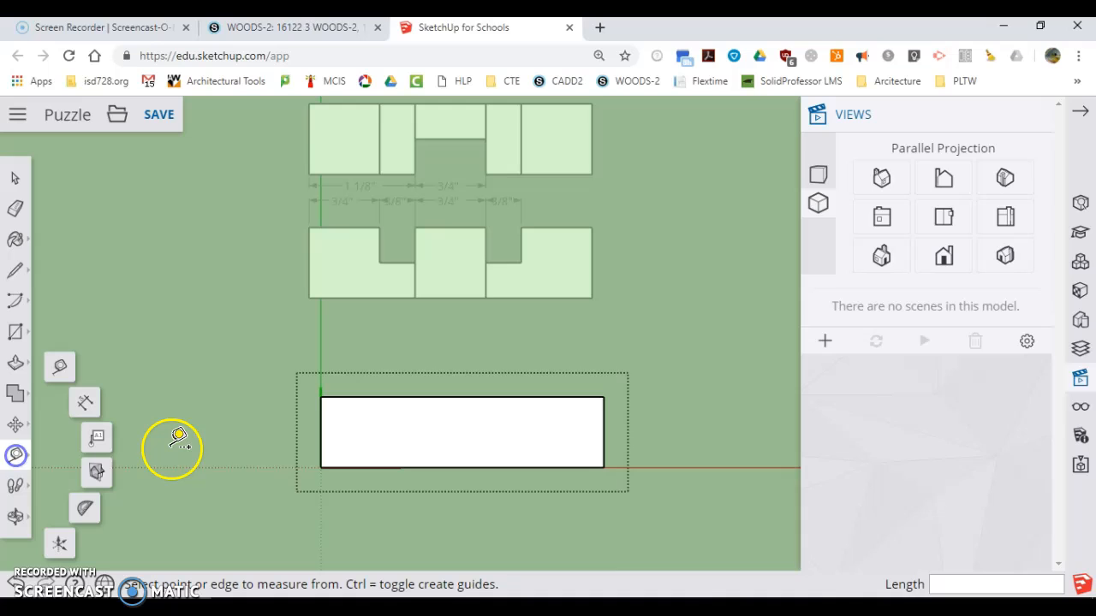
pyautogui.click(320, 432)
pyautogui.click(361, 420)
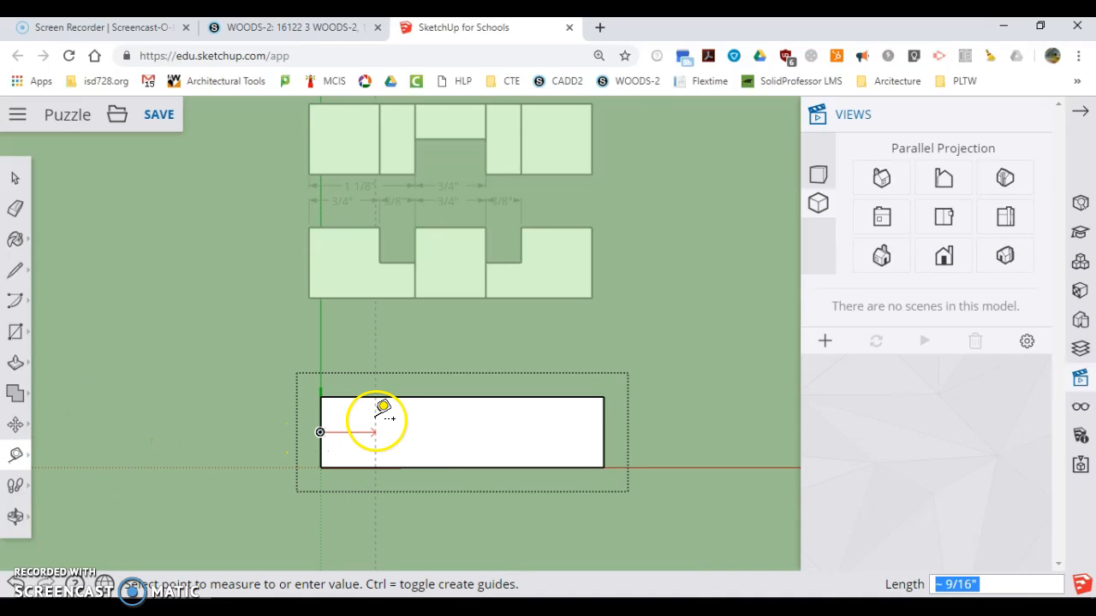
pyautogui.write('3/4')
pyautogui.press('Return')
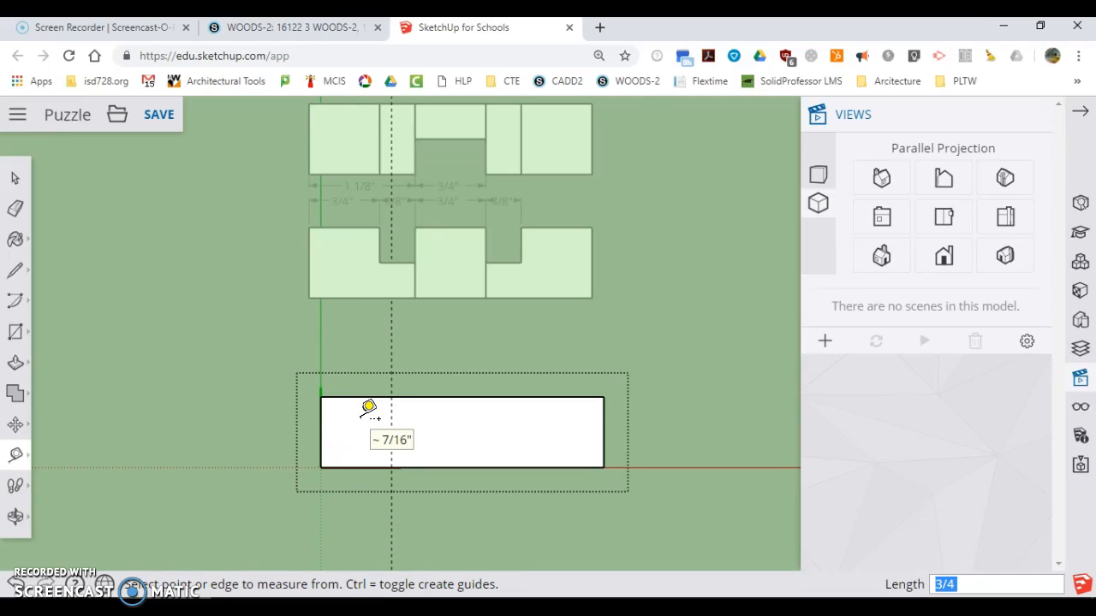
# Place a second guide across the blank 3/8" to the right of the first guide.
pyautogui.click(392, 431)
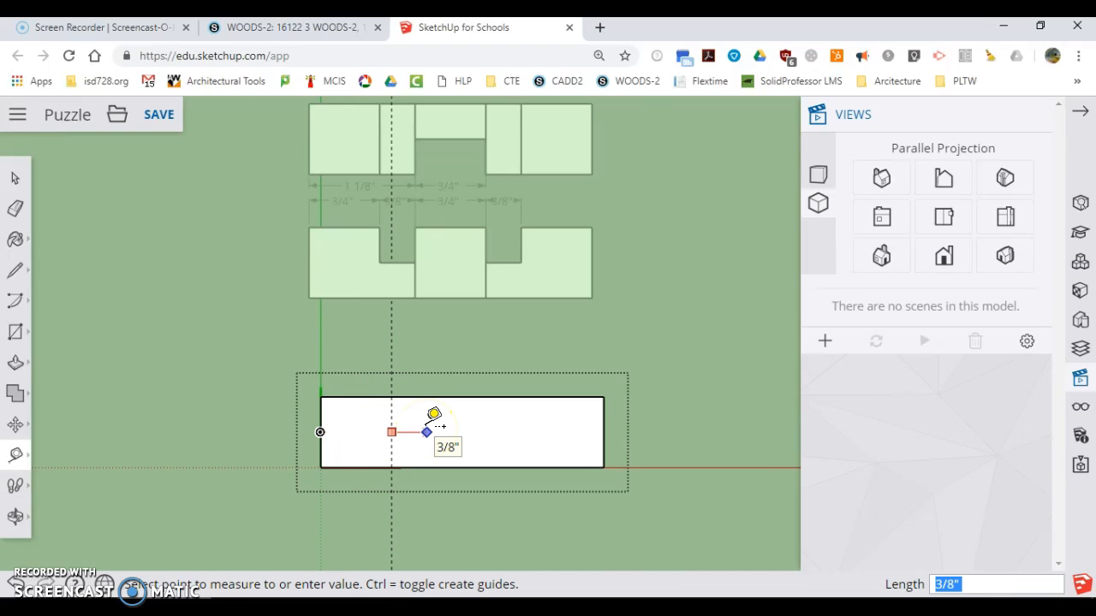
pyautogui.click(432, 432)
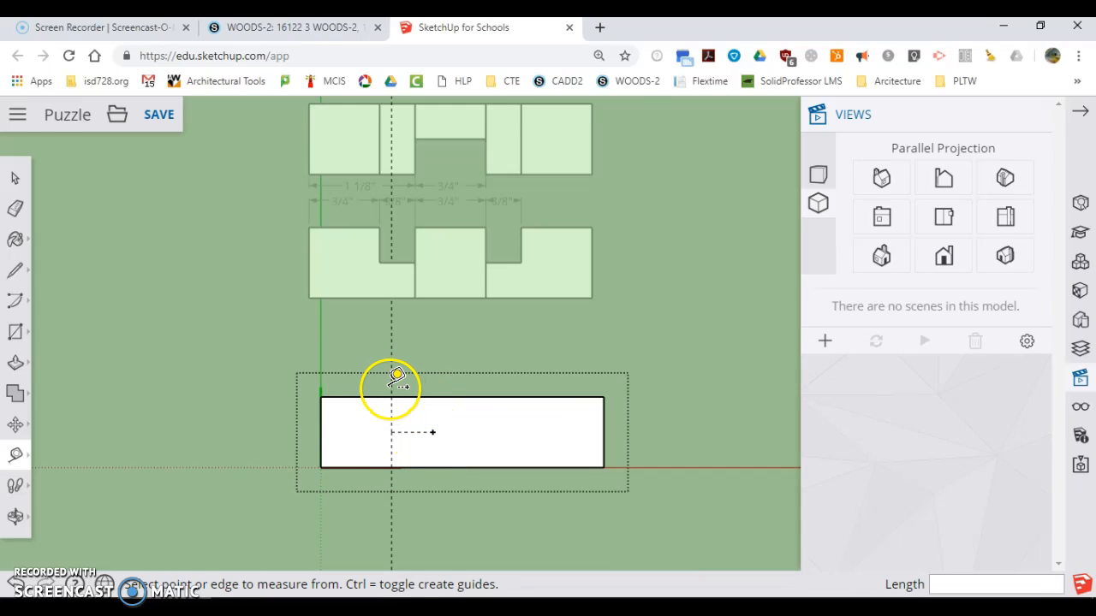
pyautogui.click(391, 417)
pyautogui.click(432, 417)
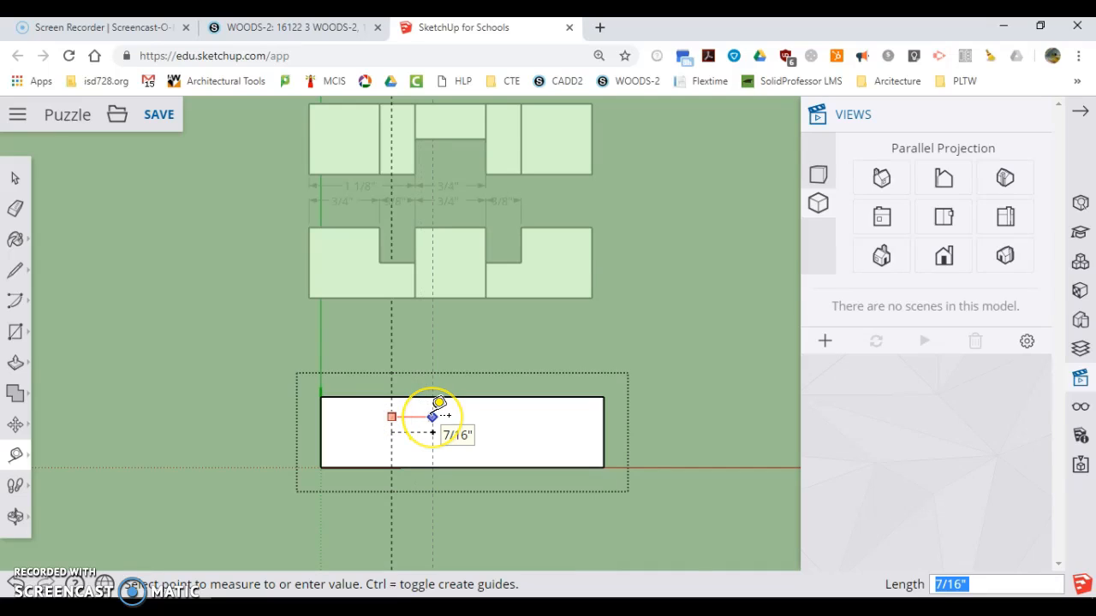
pyautogui.write('3/')
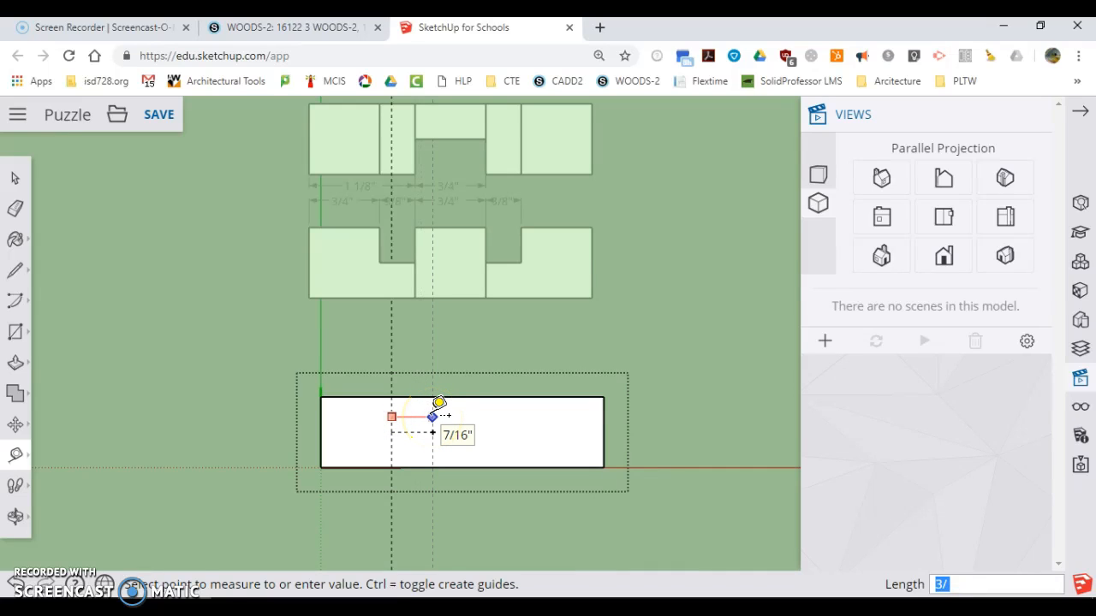
pyautogui.write('8')
pyautogui.press('Return')
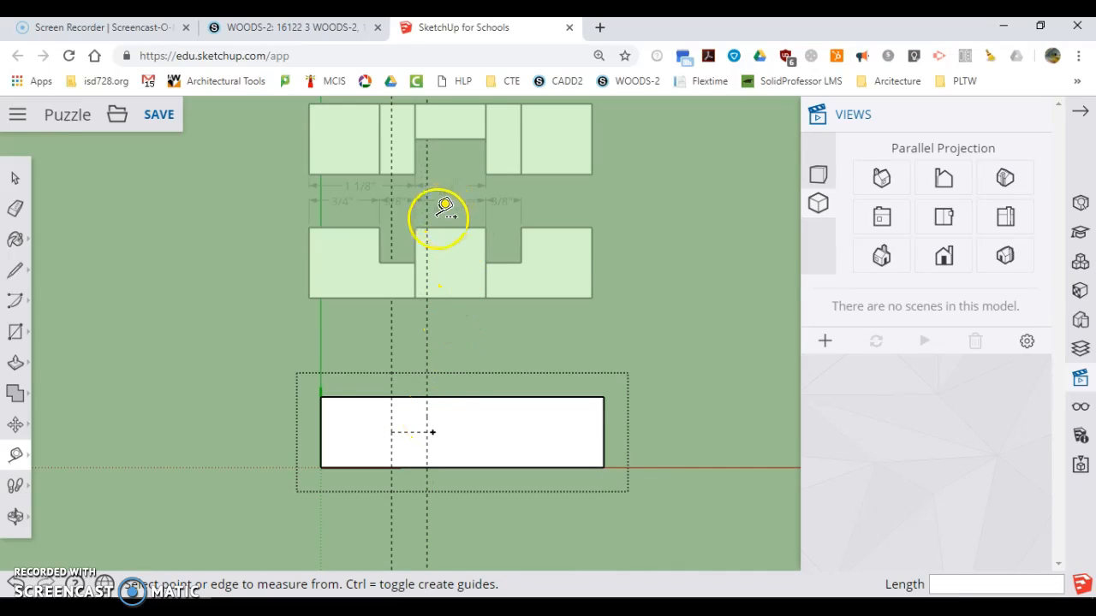
# Place two more guides across the blank, 3/4" right of the second guide and another 3/8" beyond that.
pyautogui.click(427, 407)
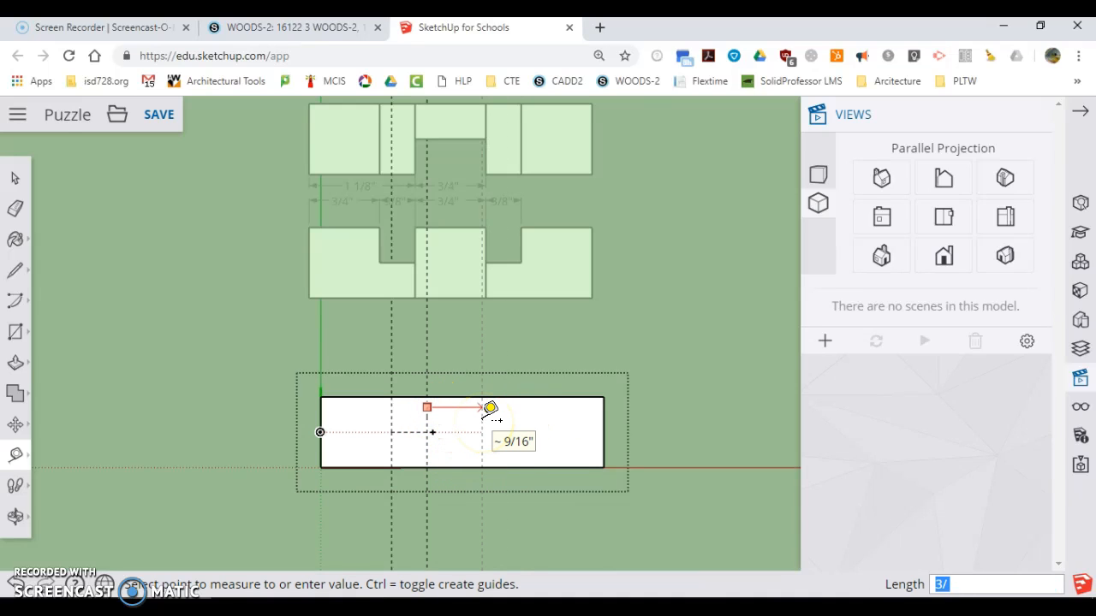
pyautogui.write('3/4')
pyautogui.press('Return')
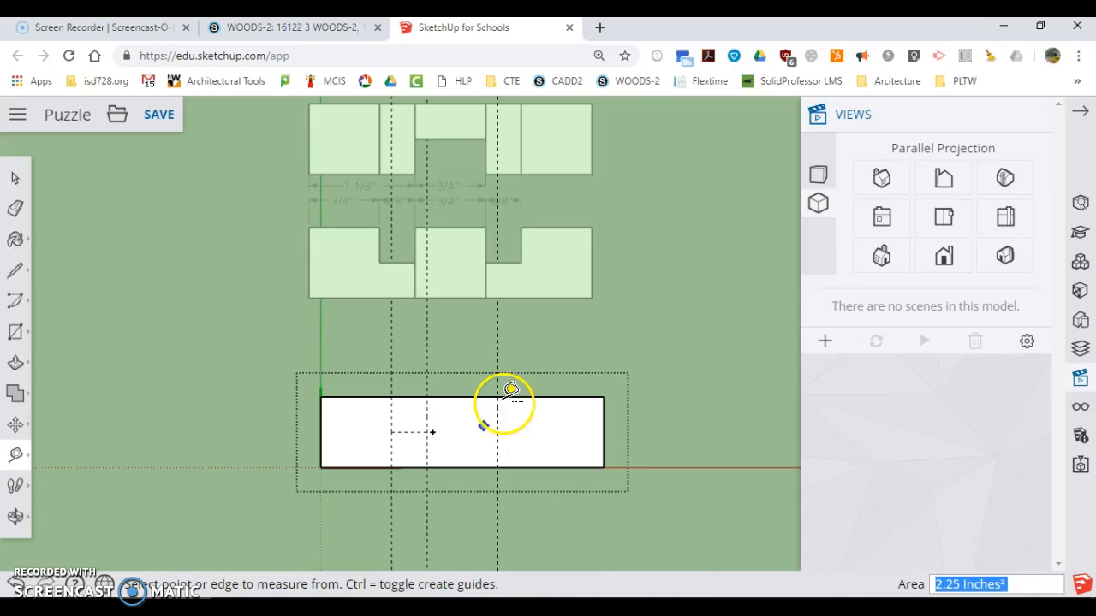
pyautogui.click(499, 420)
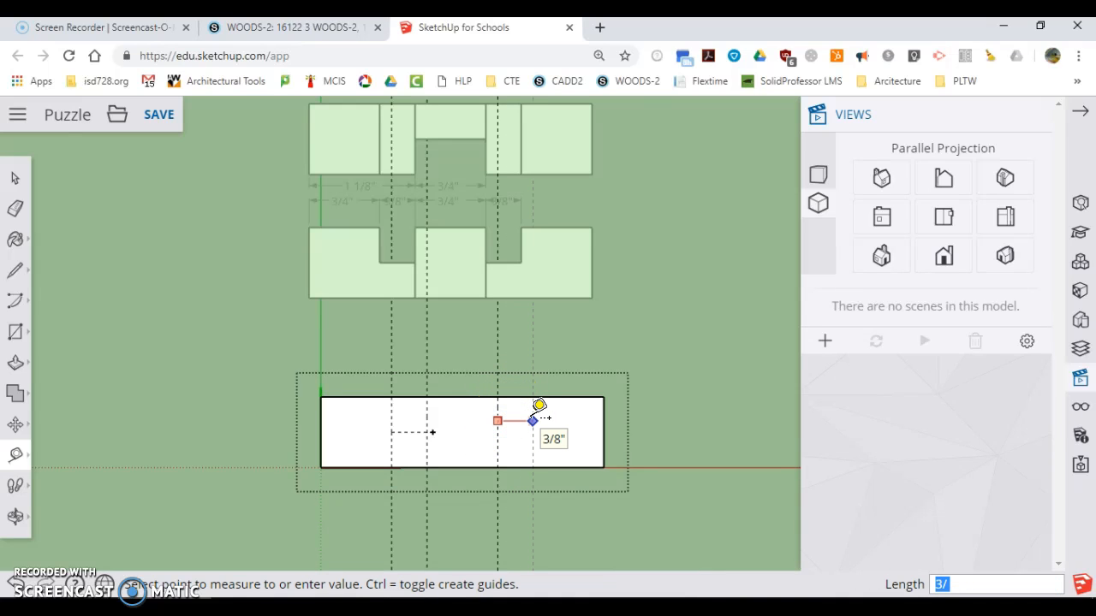
pyautogui.click(533, 420)
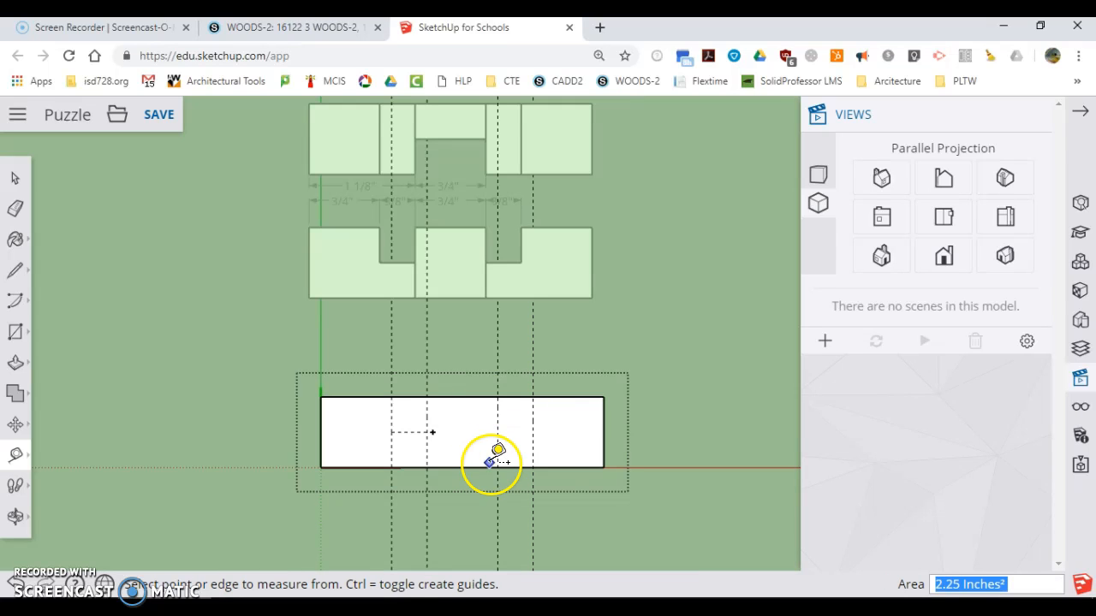
# Place a lengthwise guide along the middle of the blank's top face, parallel to its long edge.
pyautogui.scroll(2, 461, 424)
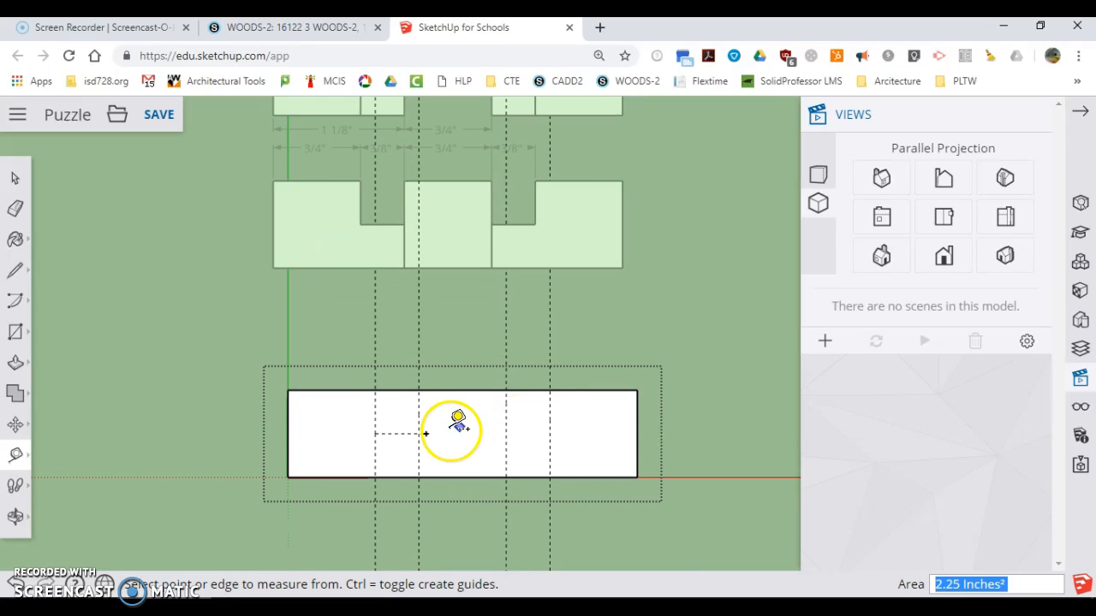
pyautogui.click(478, 477)
pyautogui.click(642, 434)
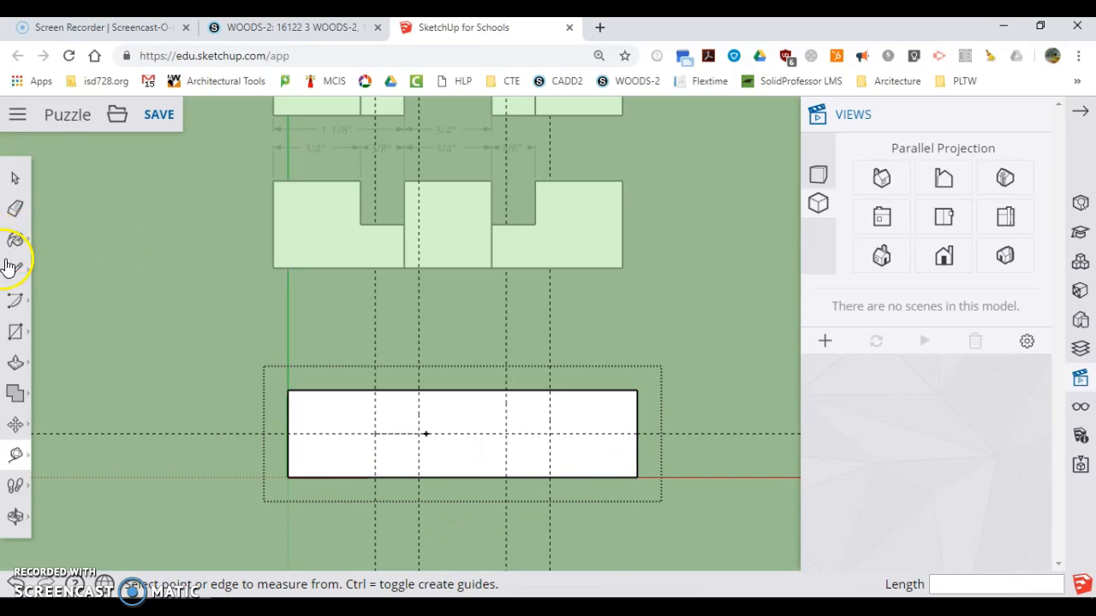
# Draw two 3/8" by 3/8" notch rectangles between the guide pairs, from the blank's upper long edge to the middle guide.
pyautogui.click(15, 332)
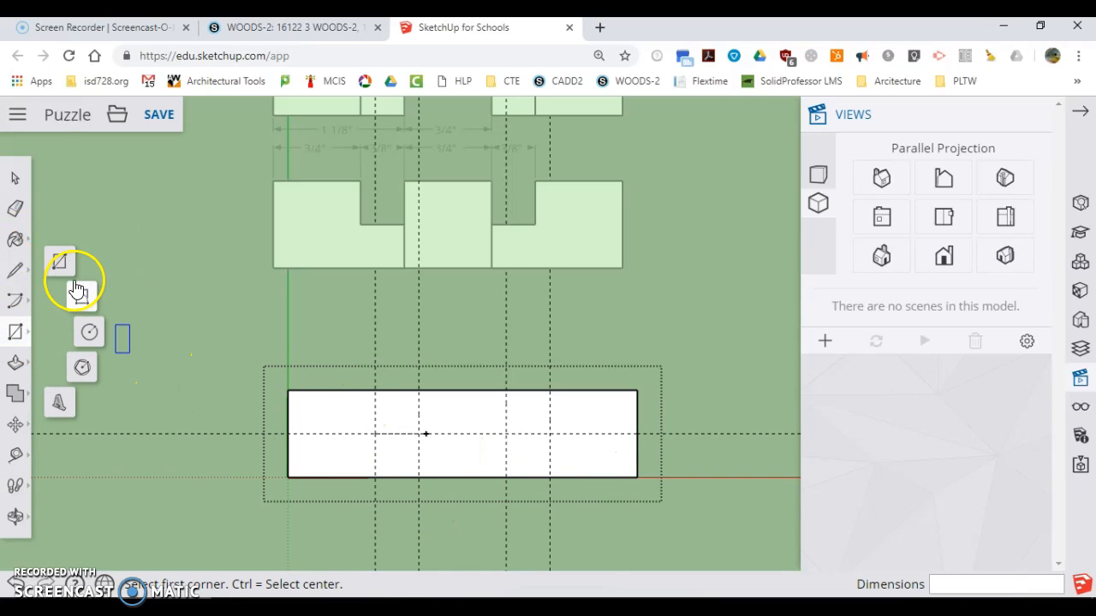
pyautogui.click(63, 261)
pyautogui.click(374, 390)
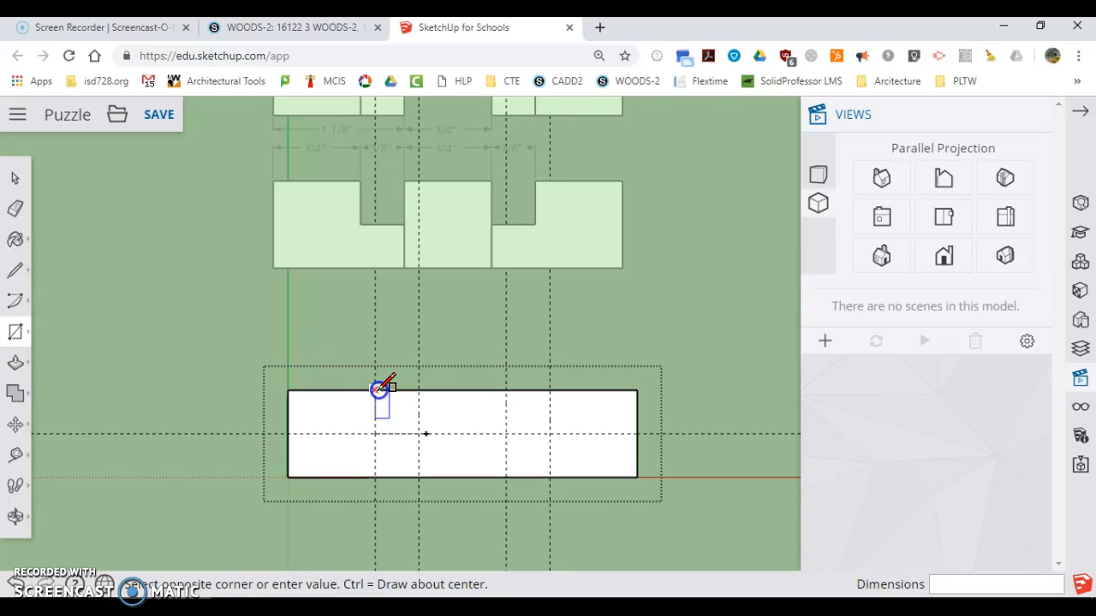
pyautogui.click(426, 433)
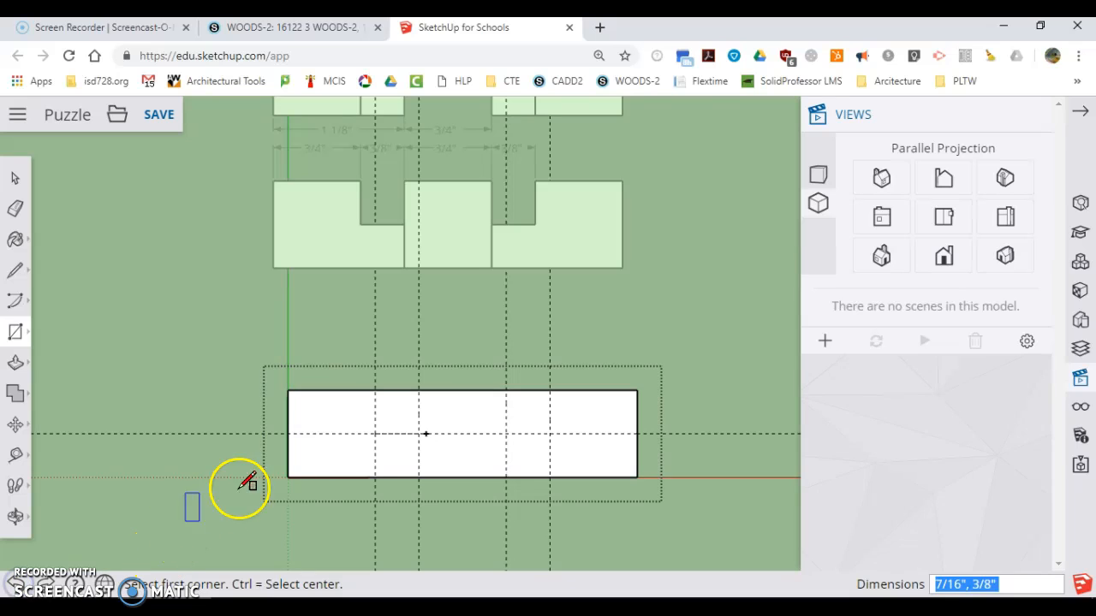
pyautogui.click(374, 390)
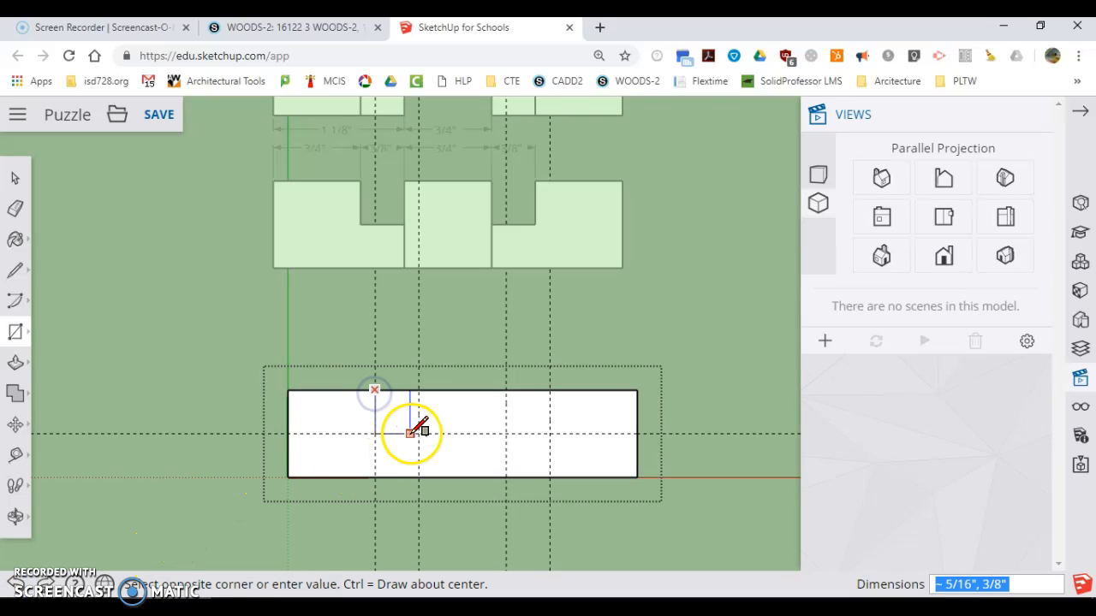
pyautogui.click(418, 434)
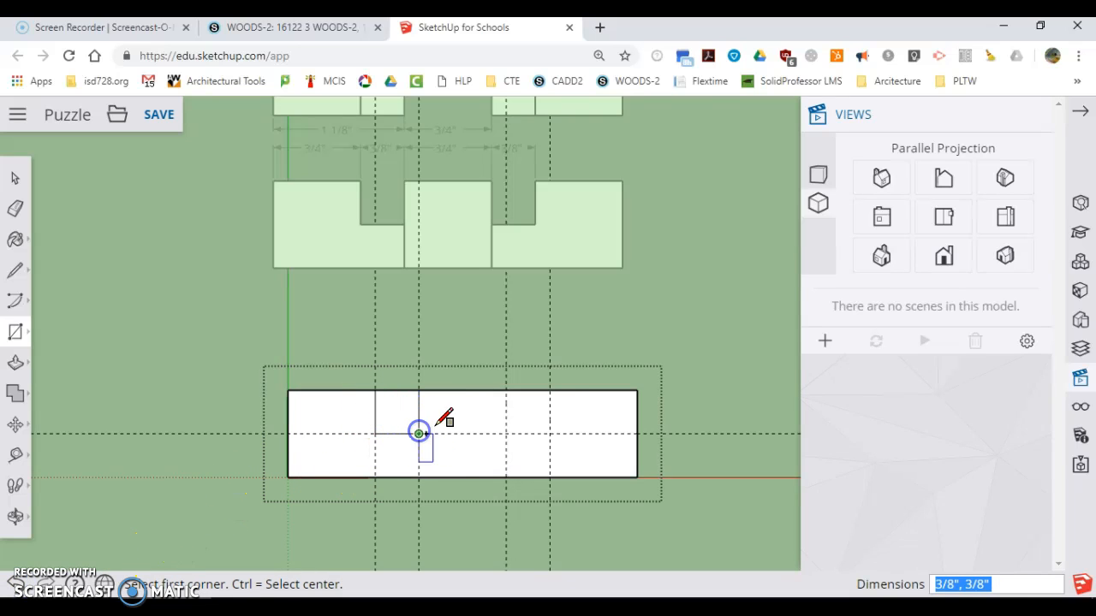
pyautogui.click(506, 390)
pyautogui.click(550, 434)
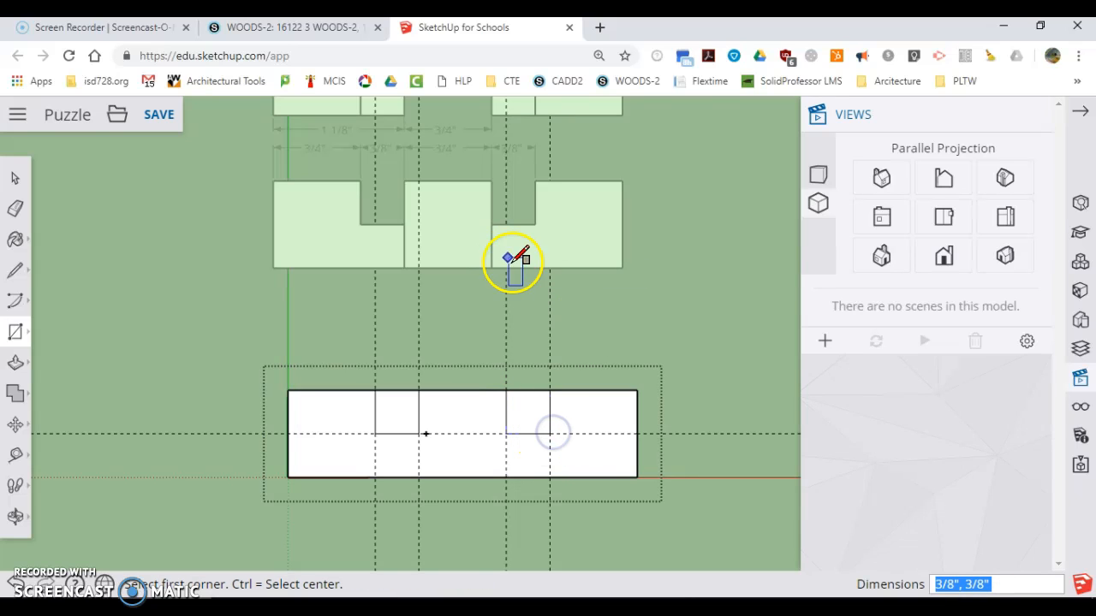
# Push both notch squares 3/4" down through the full height of the blank in an isometric view.
pyautogui.click(877, 262)
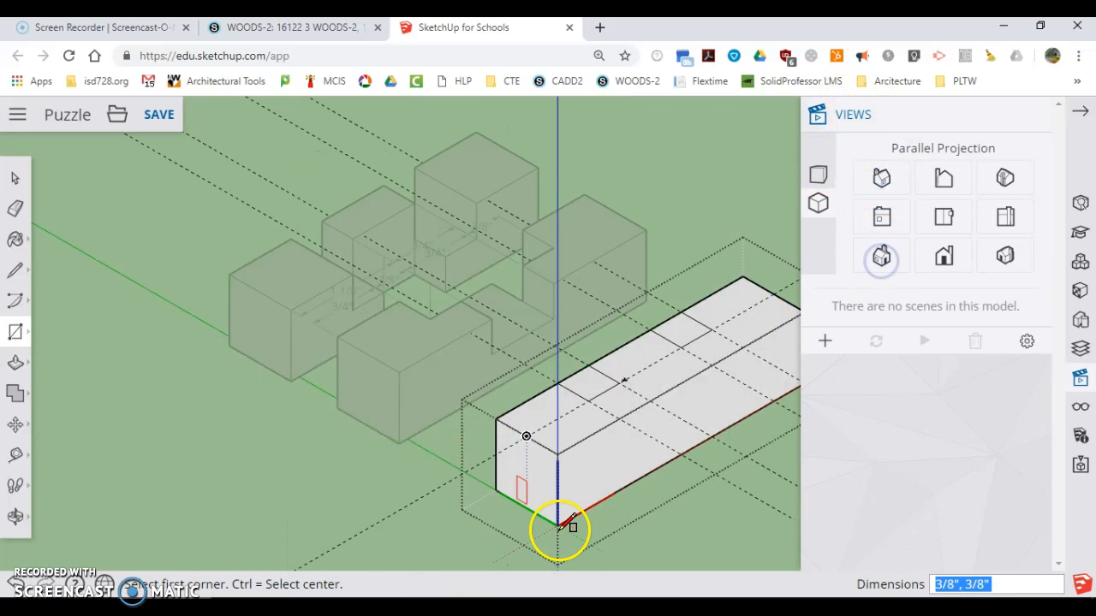
pyautogui.click(885, 181)
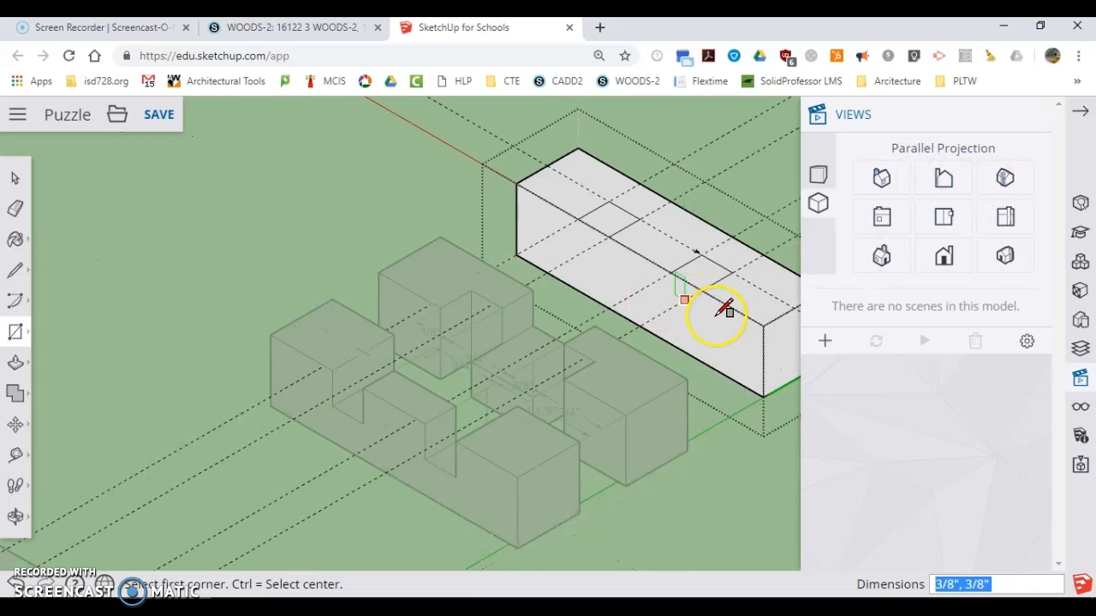
pyautogui.scroll(-3, 321, 198)
pyautogui.scroll(4, 713, 264)
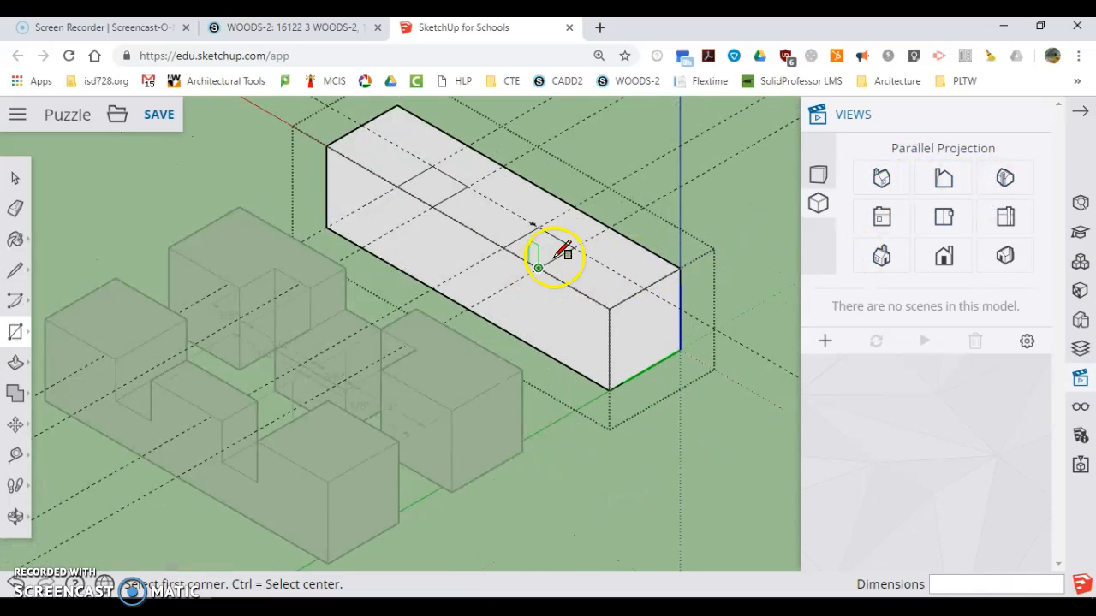
pyautogui.click(15, 362)
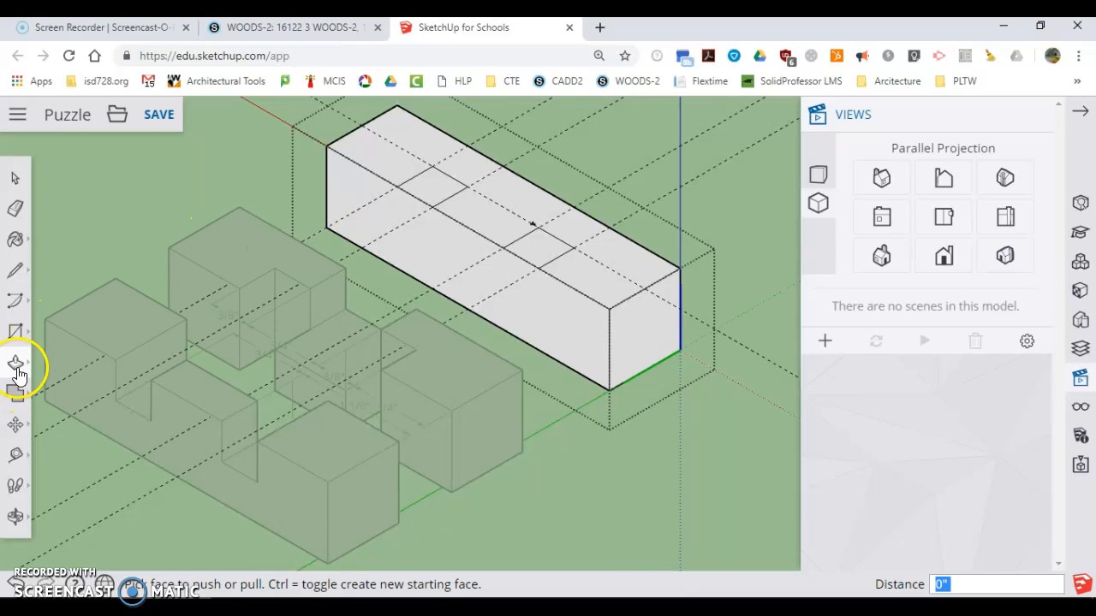
pyautogui.click(428, 189)
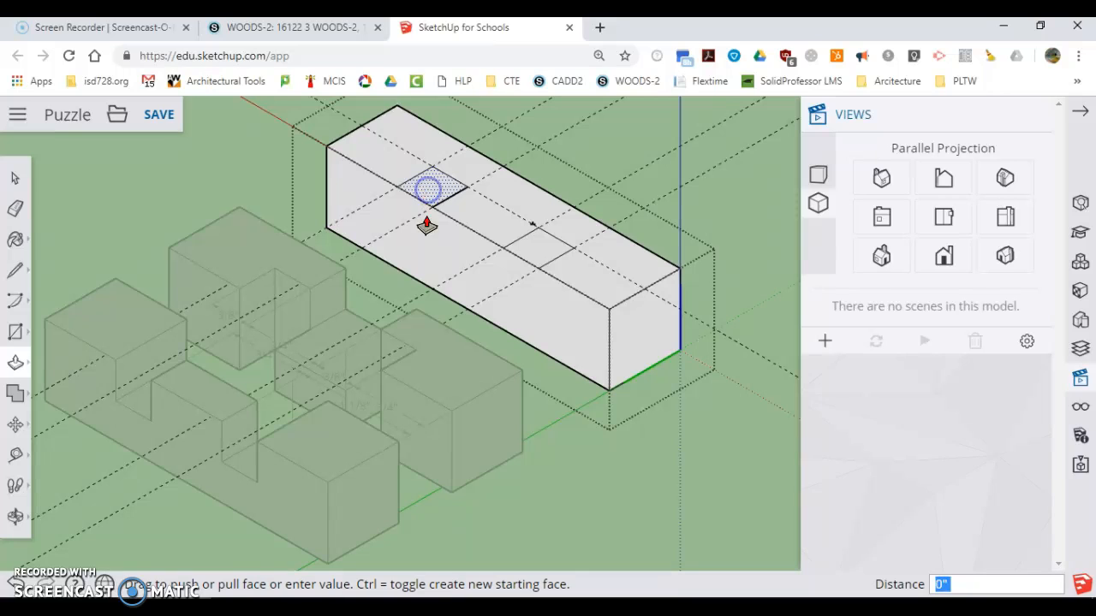
pyautogui.click(416, 283)
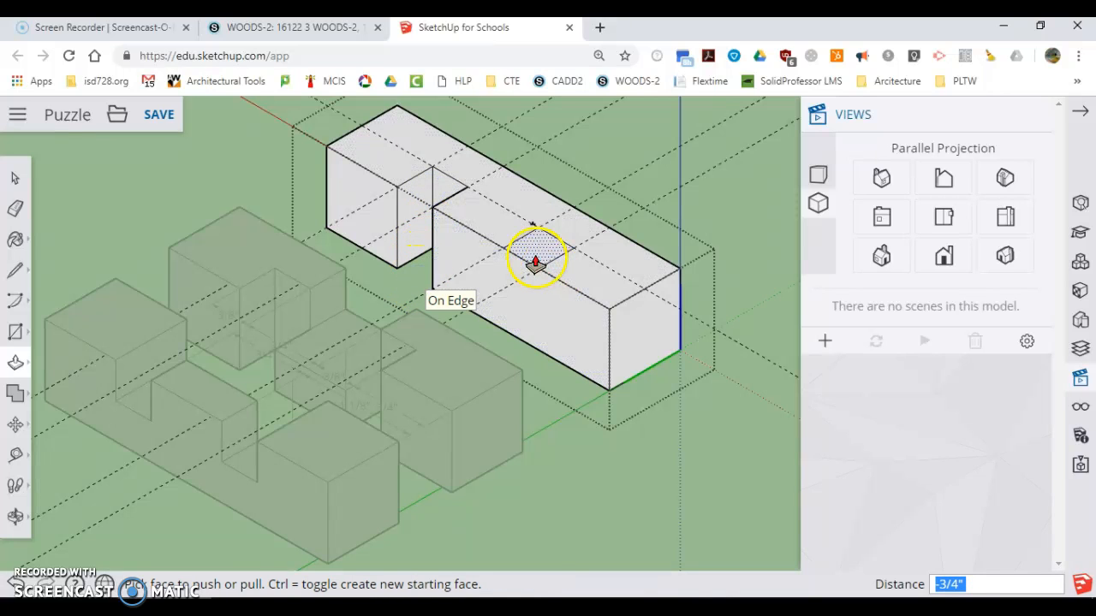
pyautogui.click(535, 261)
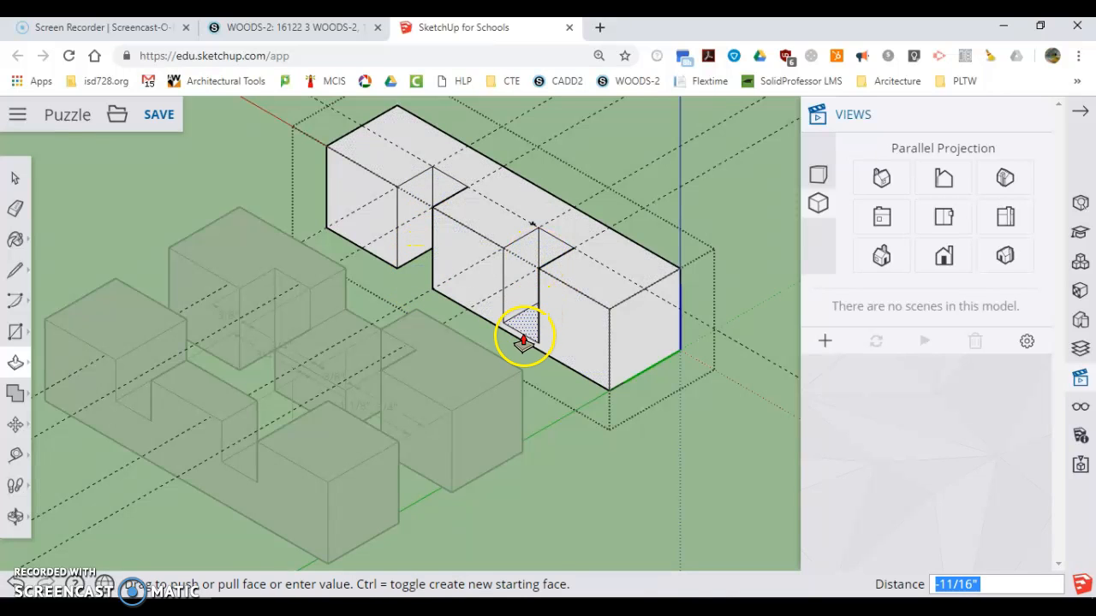
pyautogui.click(523, 345)
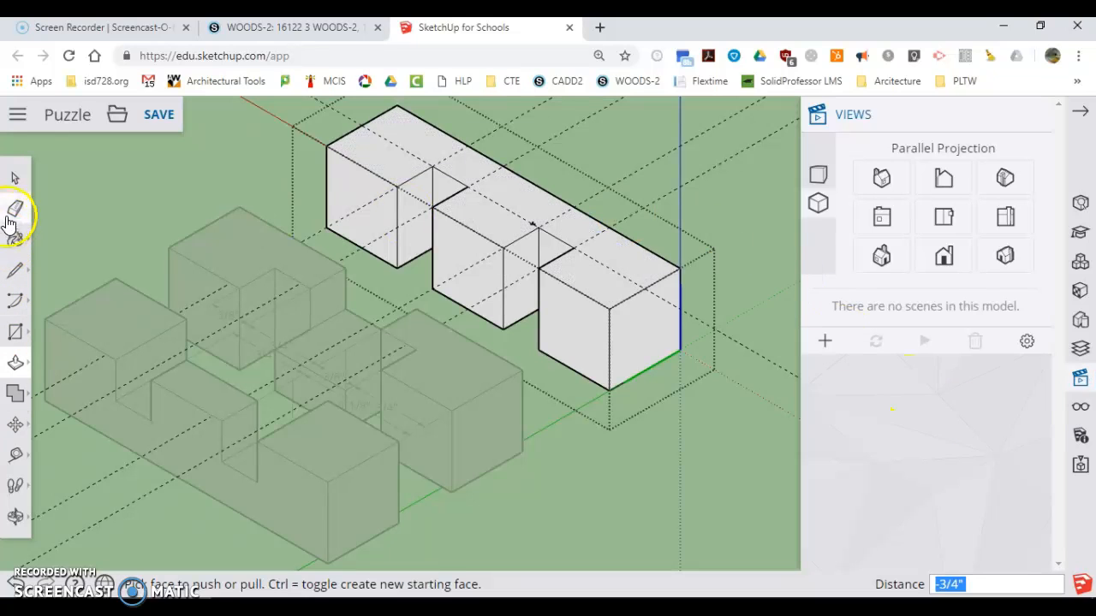
# Erase the guides from the notched piece and finish editing it.
pyautogui.click(16, 208)
pyautogui.click(734, 347)
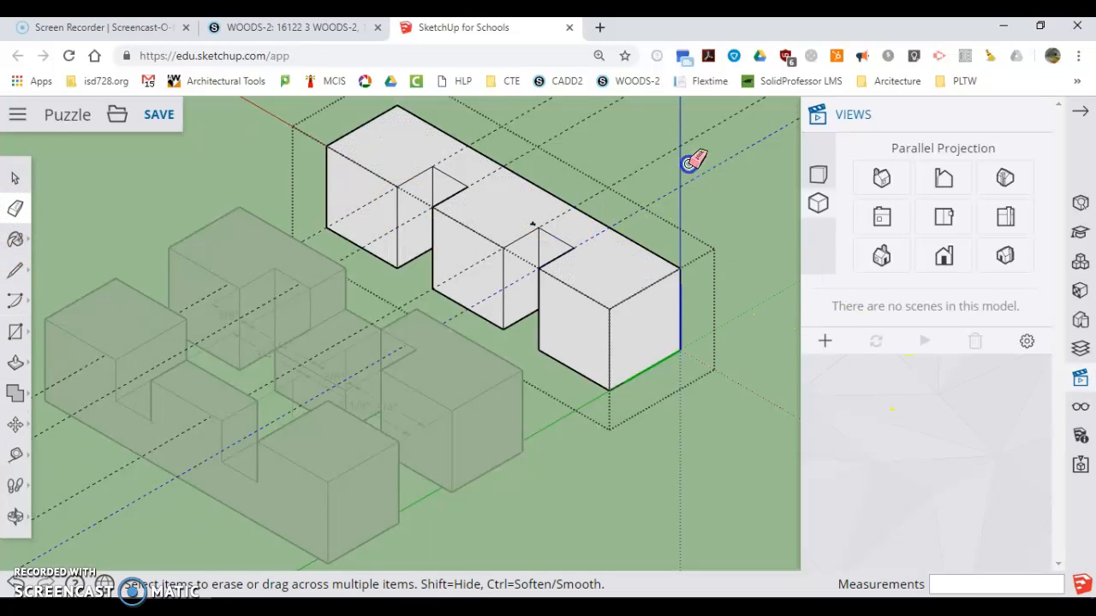
pyautogui.click(541, 130)
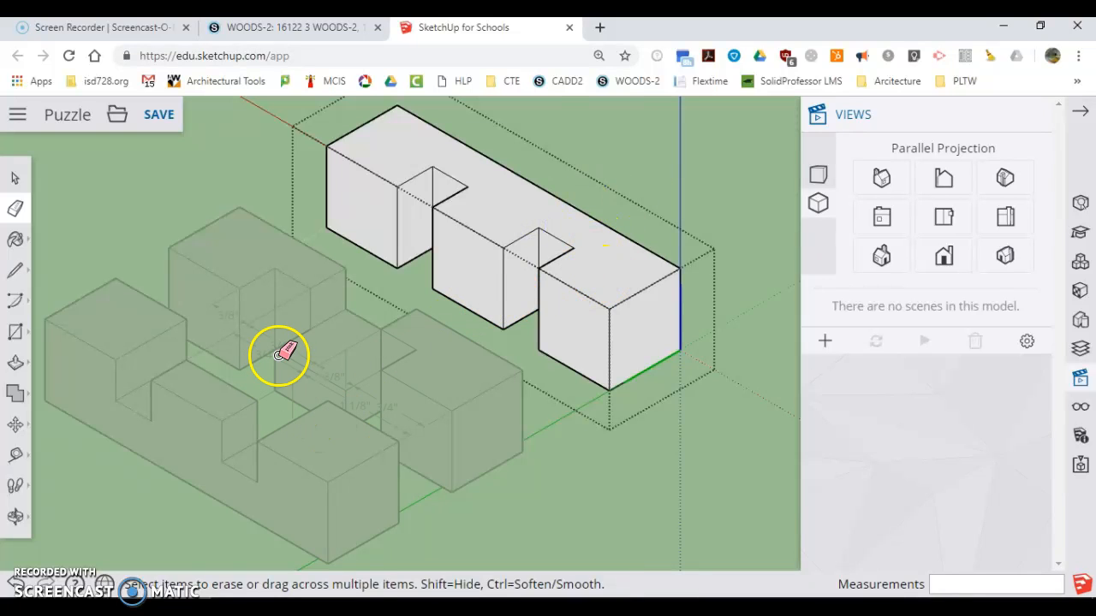
pyautogui.press('space')
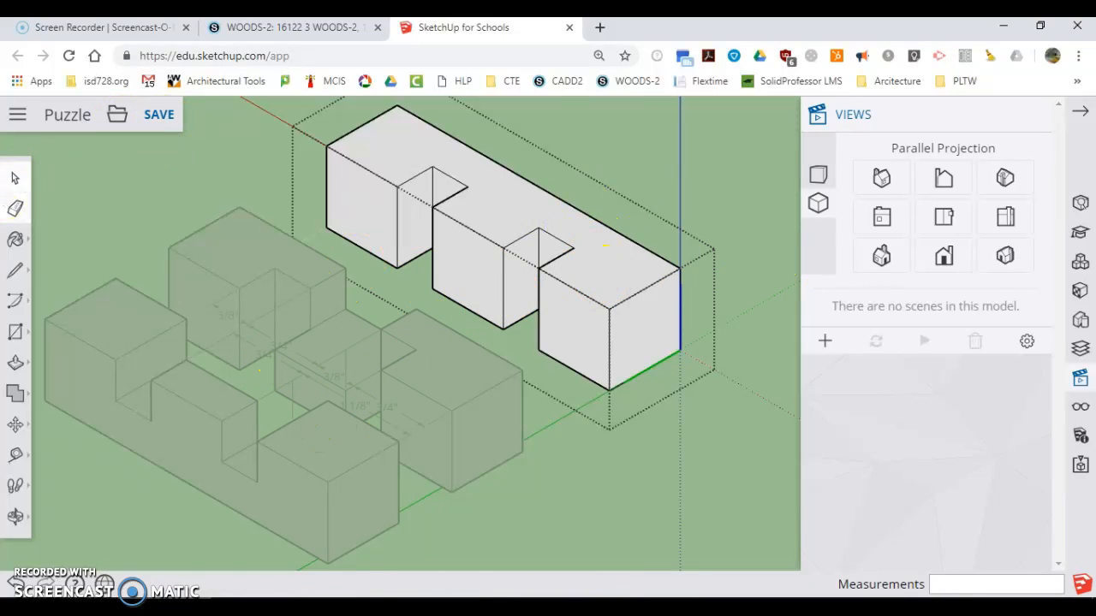
pyautogui.click(93, 166)
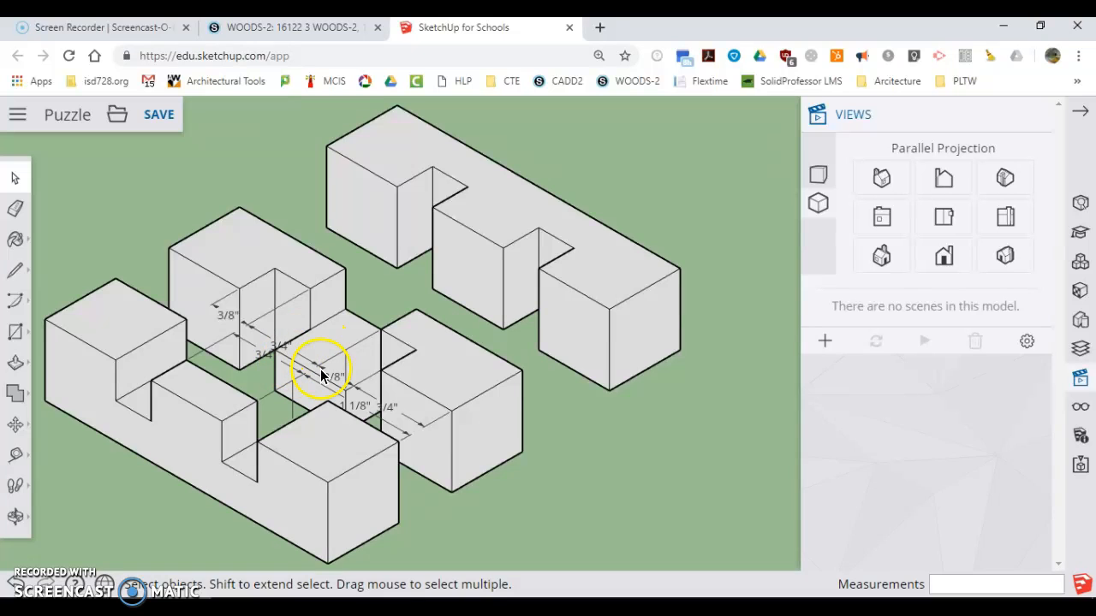
# Move the newly notched piece about 13/16" straight up along the blue axis, clear of the other two pieces.
pyautogui.moveTo(551, 405); pyautogui.dragTo(666, 369, button='middle')
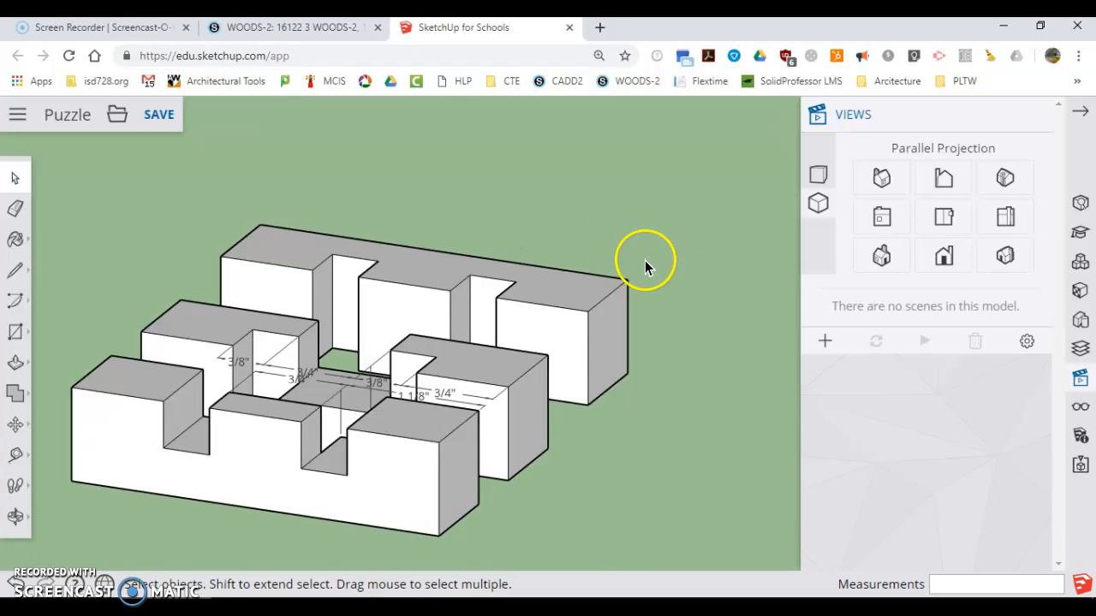
pyautogui.click(15, 424)
pyautogui.click(608, 335)
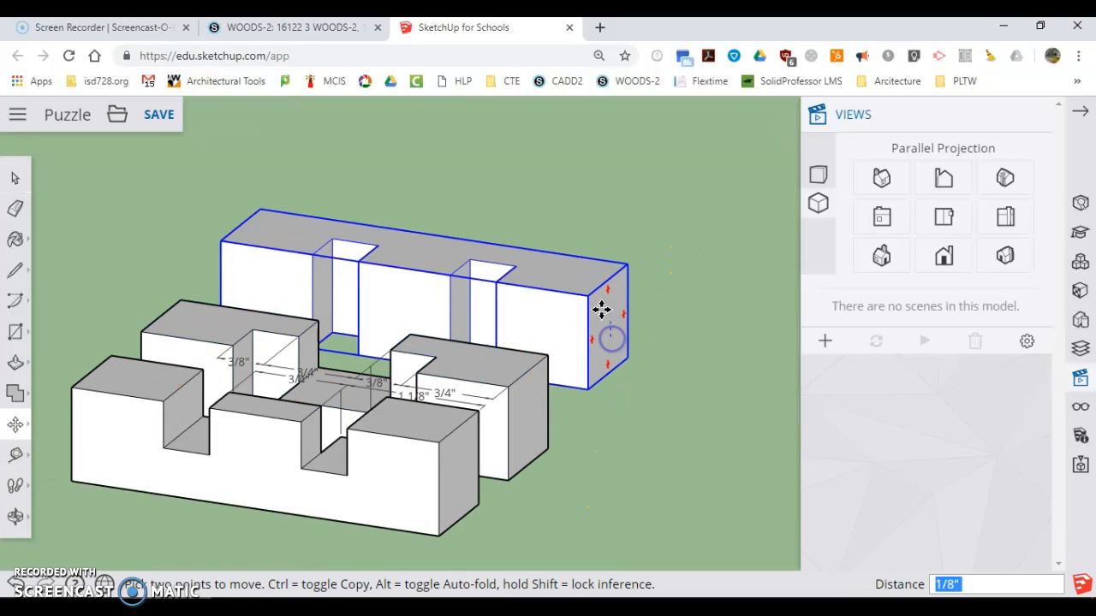
pyautogui.click(612, 241)
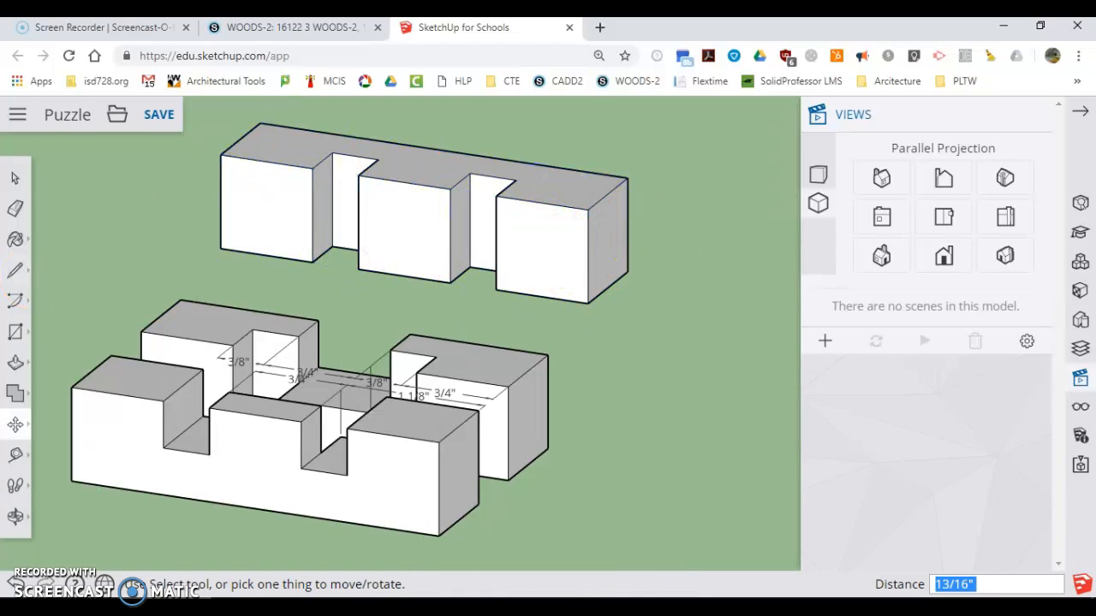
# Open the raised piece with the two vertical notches for editing.
pyautogui.click(15, 180)
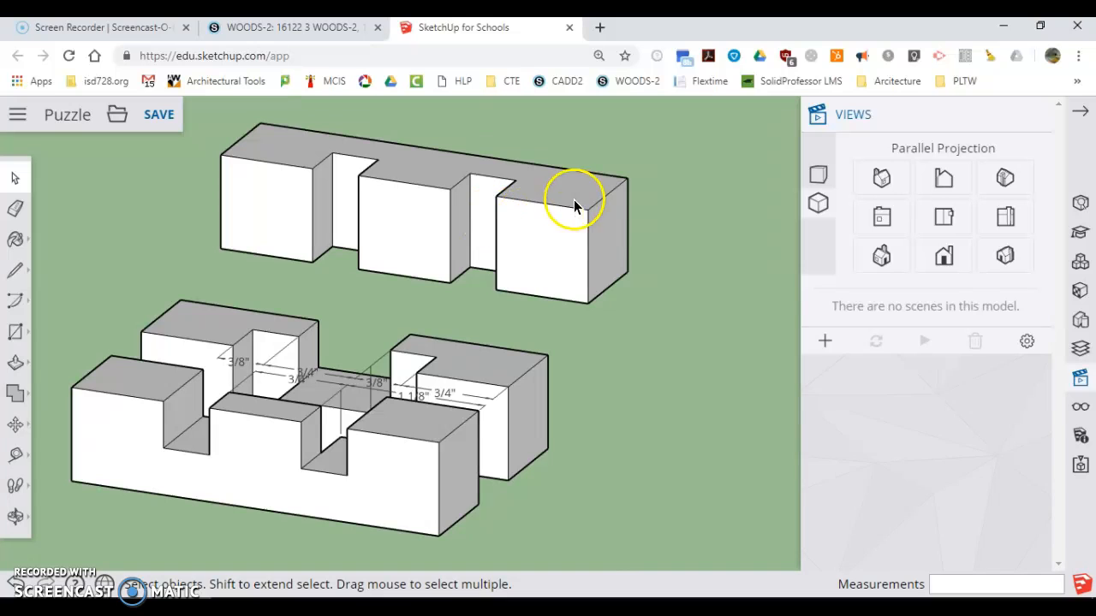
pyautogui.click(557, 232)
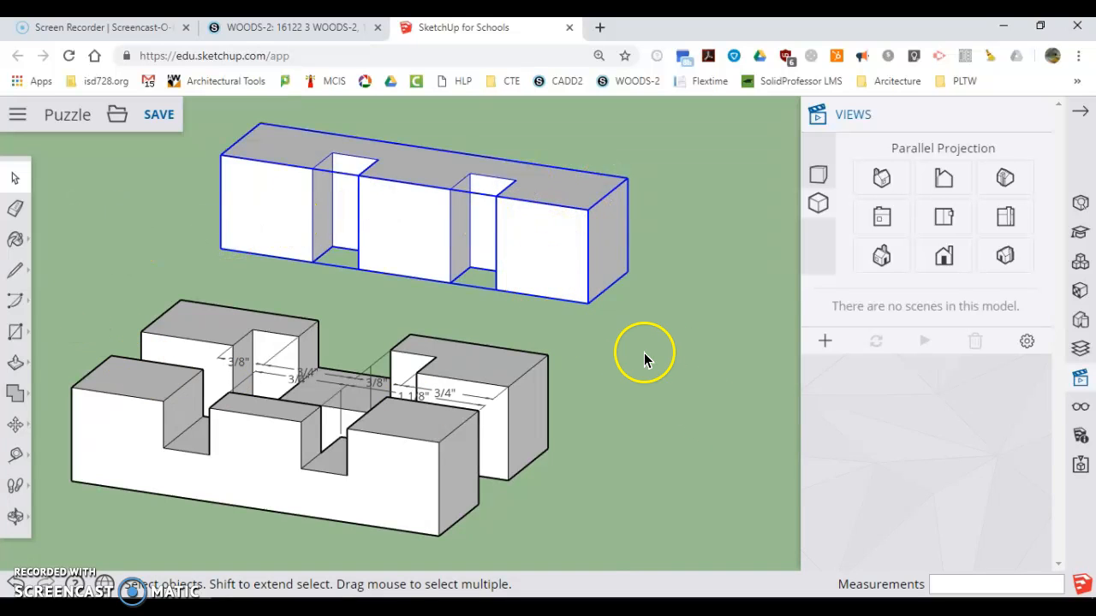
pyautogui.doubleClick(568, 271)
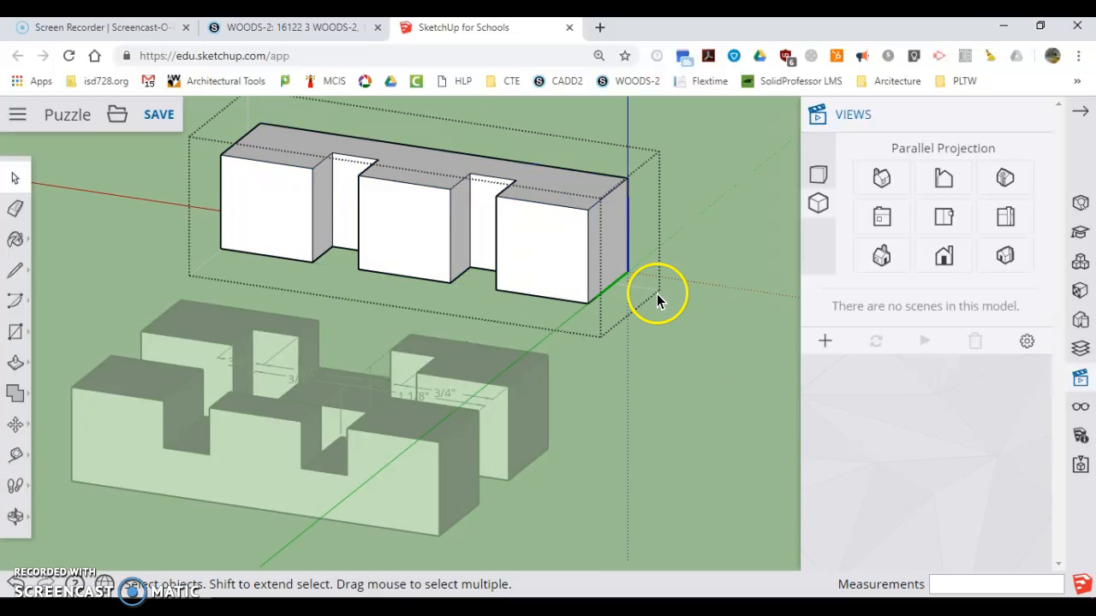
pyautogui.click(15, 425)
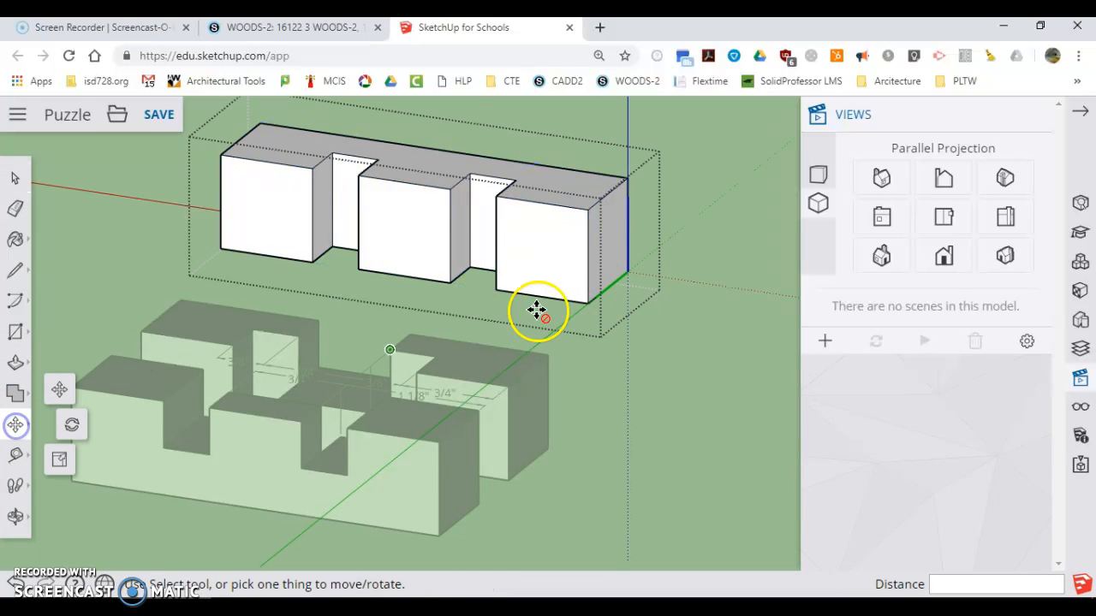
pyautogui.click(613, 251)
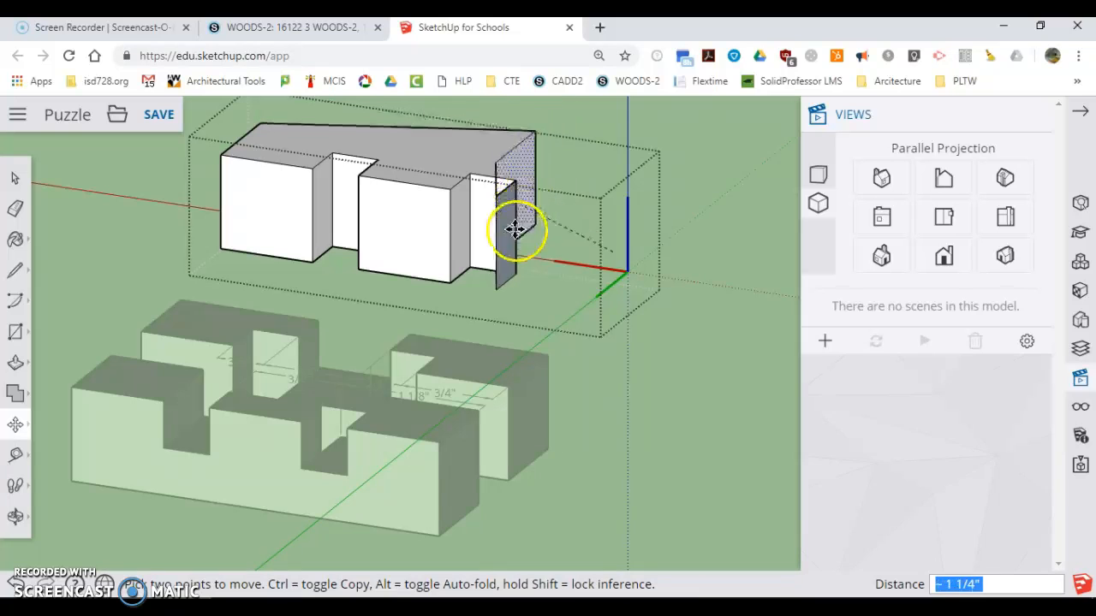
pyautogui.press('Escape')
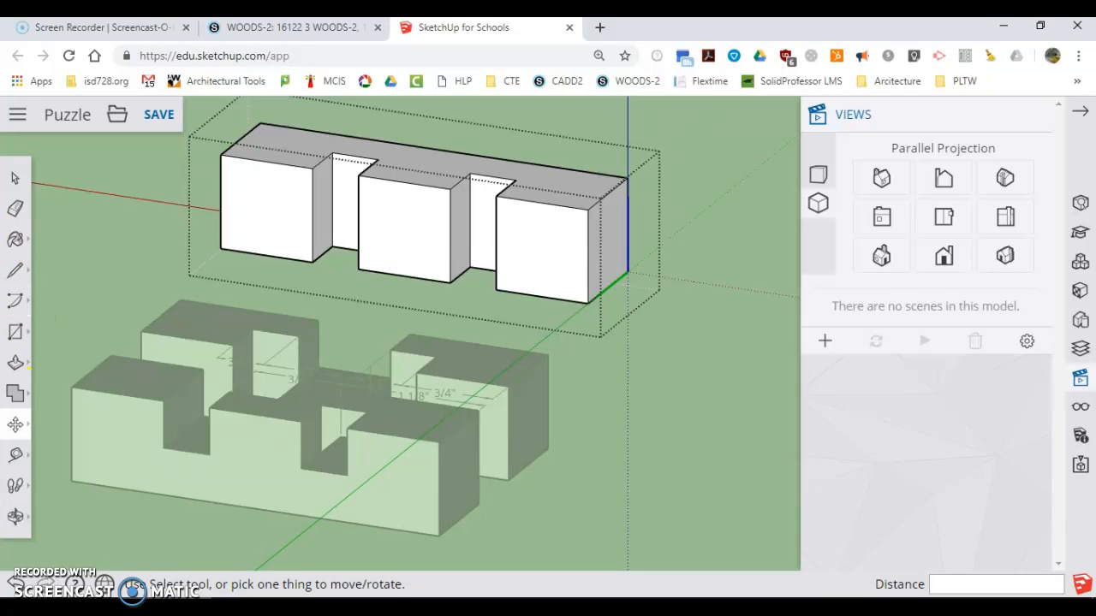
# Place a guide 3/8" above the middle block's lower front edge and draw a 3/4" line along it across the block's front face.
pyautogui.click(15, 454)
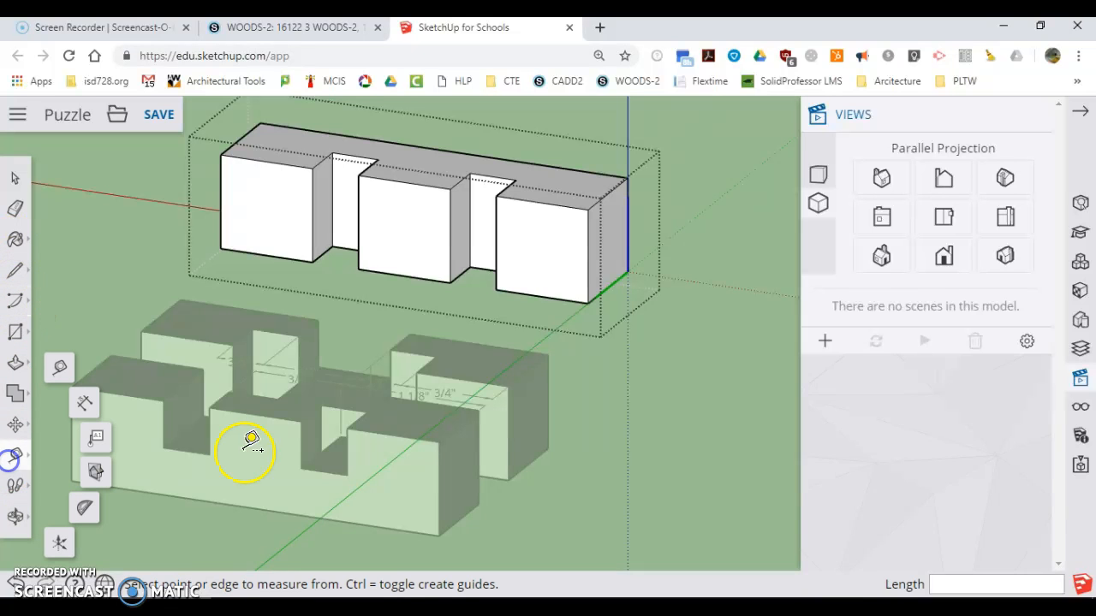
pyautogui.click(399, 277)
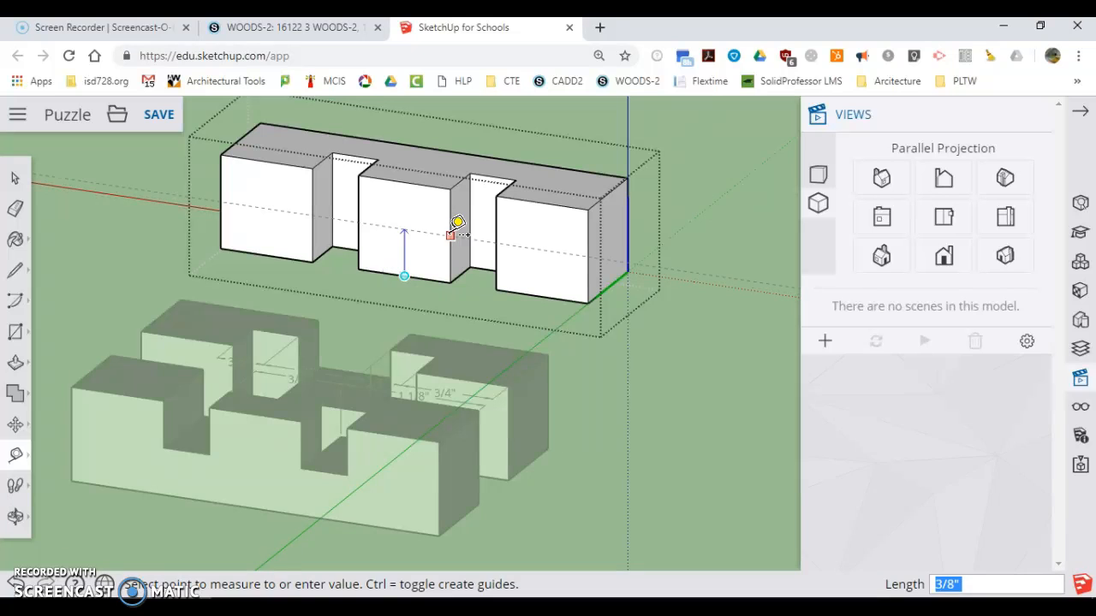
pyautogui.click(459, 222)
pyautogui.click(7, 274)
pyautogui.click(358, 222)
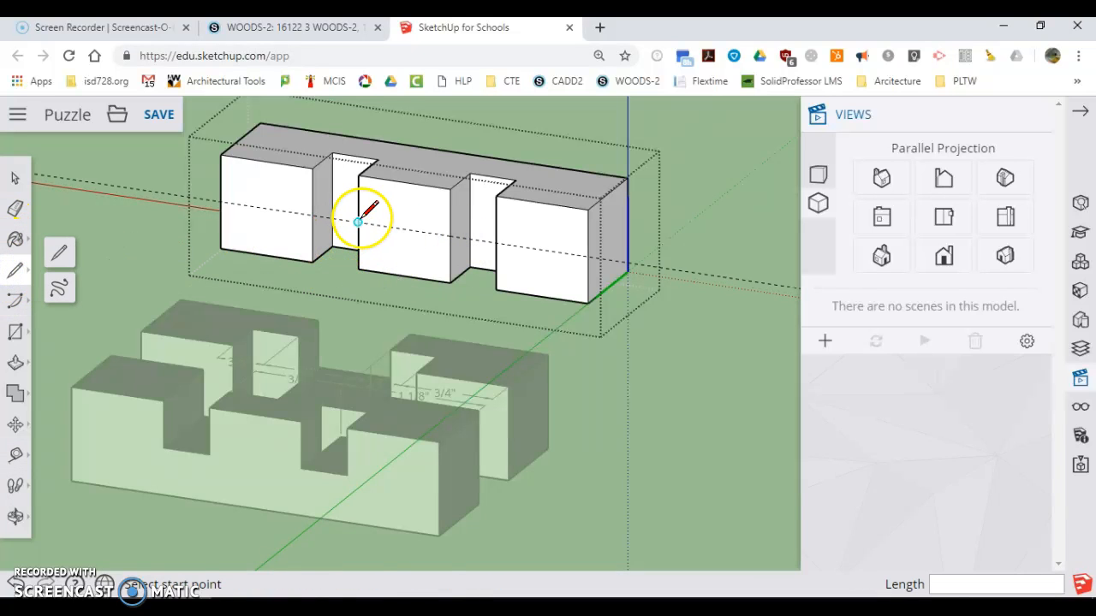
pyautogui.click(449, 236)
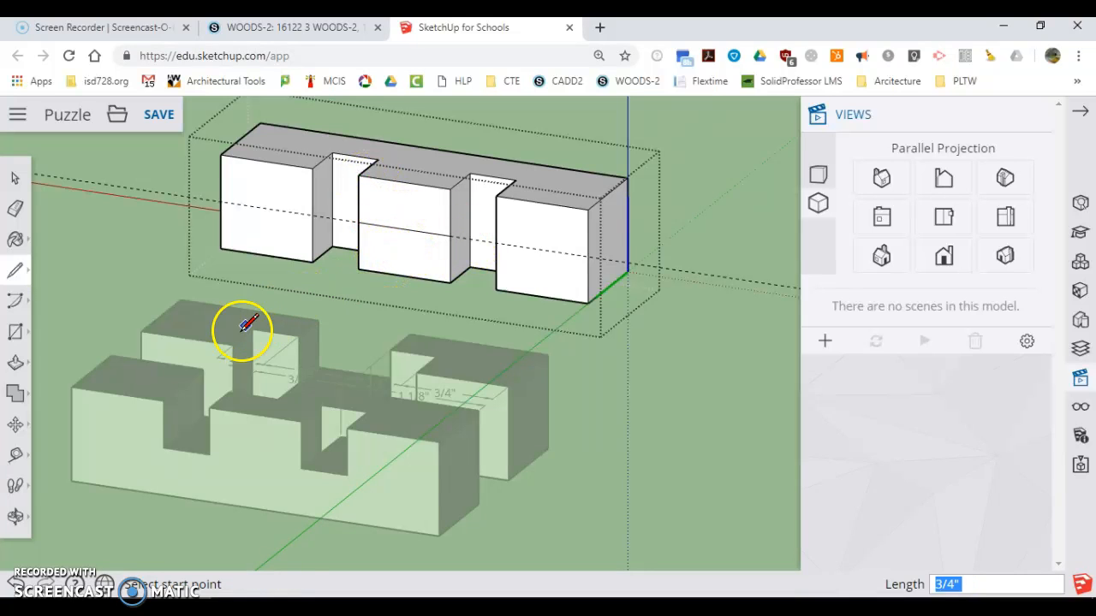
# Push the middle block's upper front face back 3/8", push the remaining upper half behind it through another 3/8", and save the model.
pyautogui.click(19, 365)
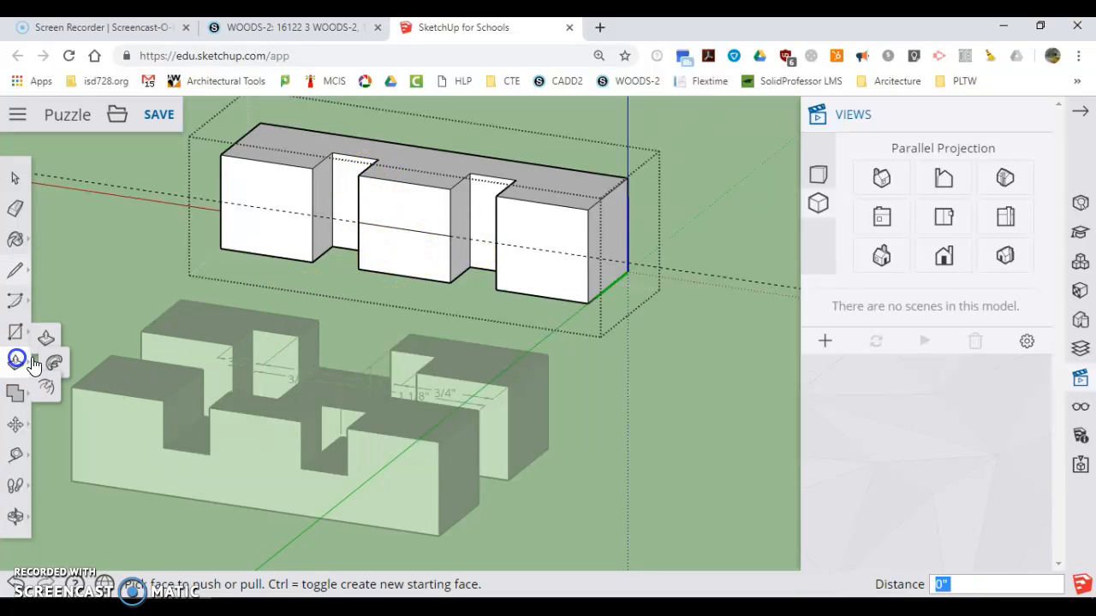
pyautogui.click(401, 219)
pyautogui.click(416, 192)
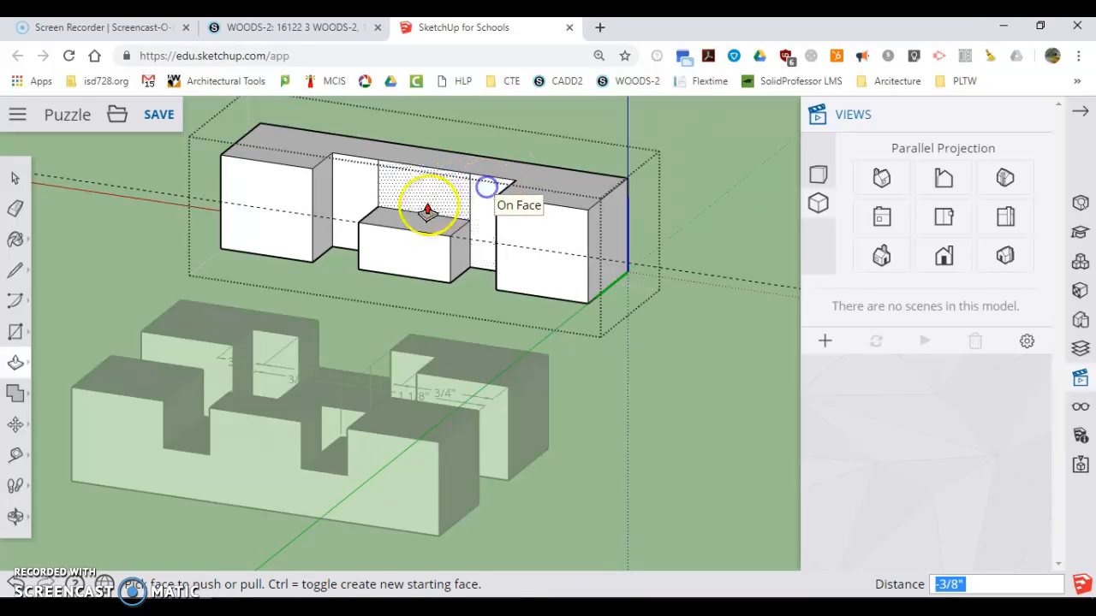
pyautogui.moveTo(425, 192); pyautogui.dragTo(440, 156)
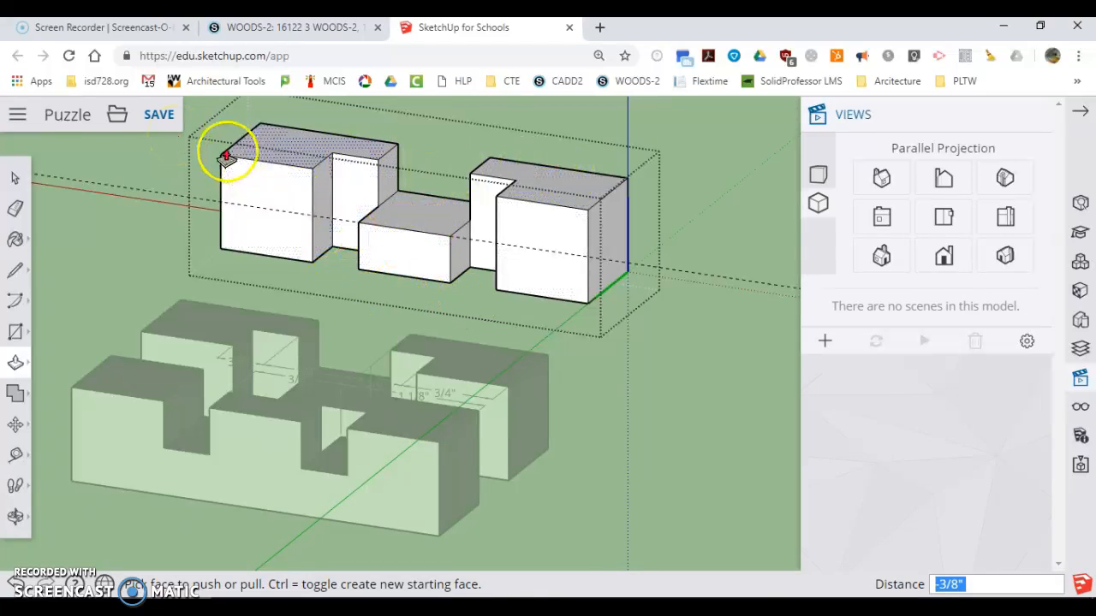
pyautogui.click(166, 125)
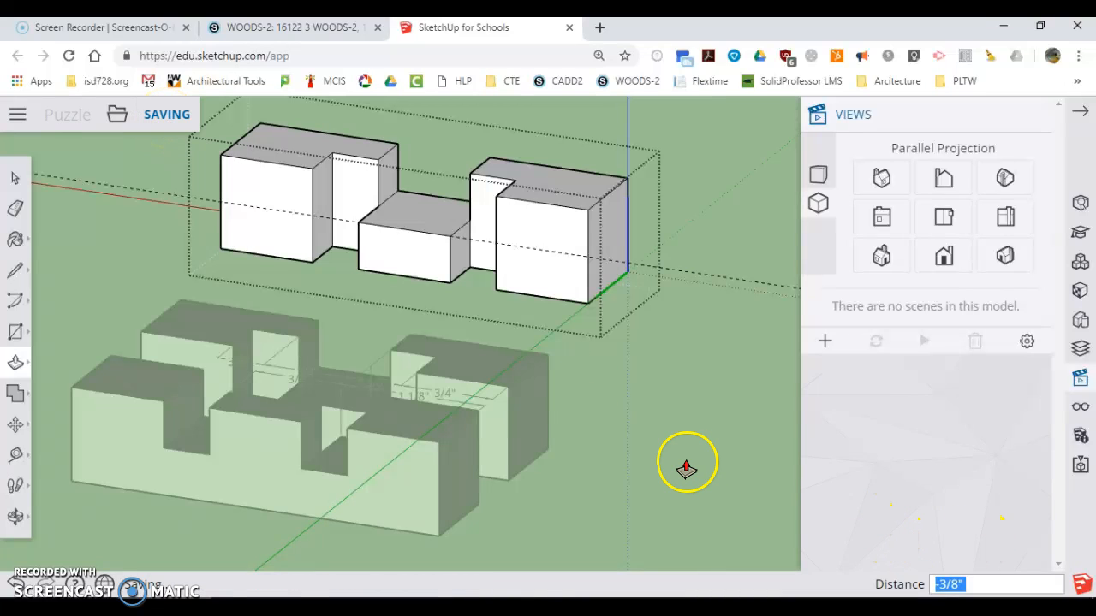
# Finish editing the notched demonstration piece and delete it in a top view, keeping the two dimensioned pieces.
pyautogui.click(944, 216)
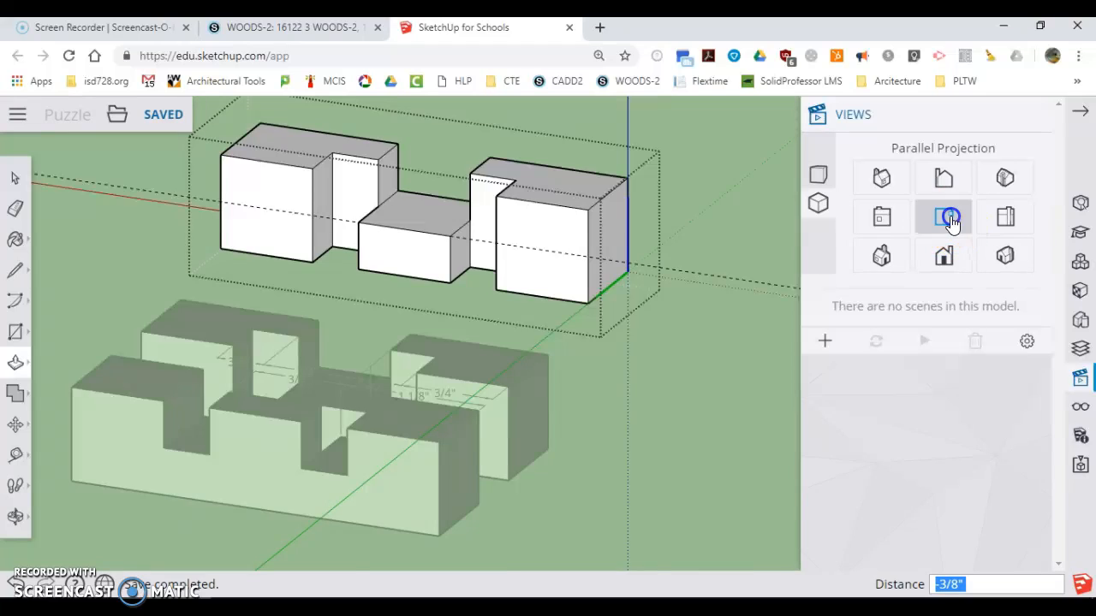
pyautogui.scroll(-2, 507, 345)
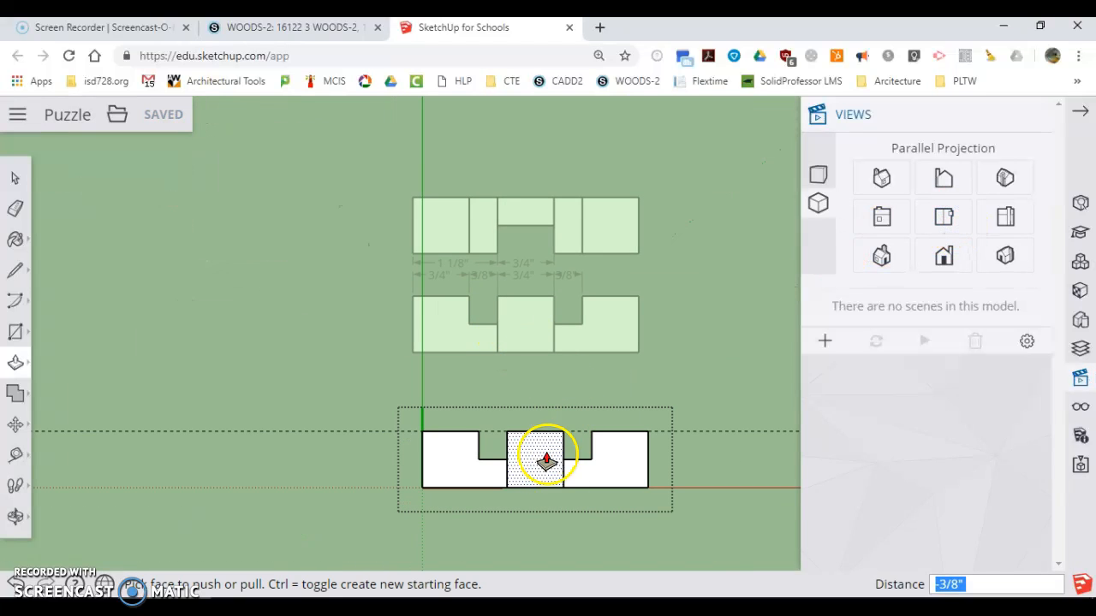
pyautogui.click(15, 178)
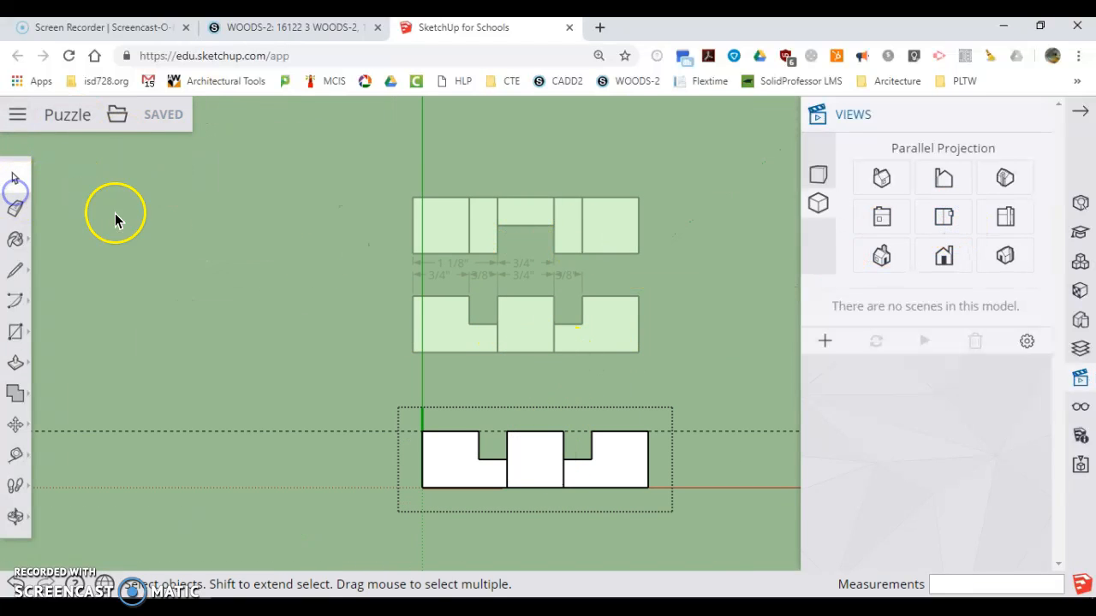
pyautogui.click(152, 205)
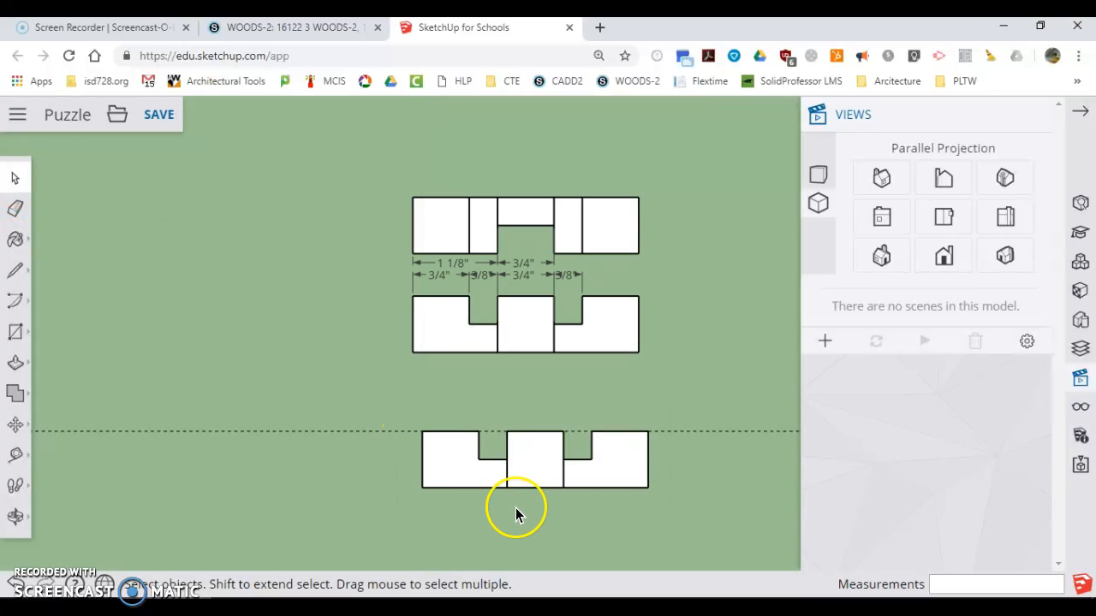
pyautogui.click(644, 465)
pyautogui.press('Delete')
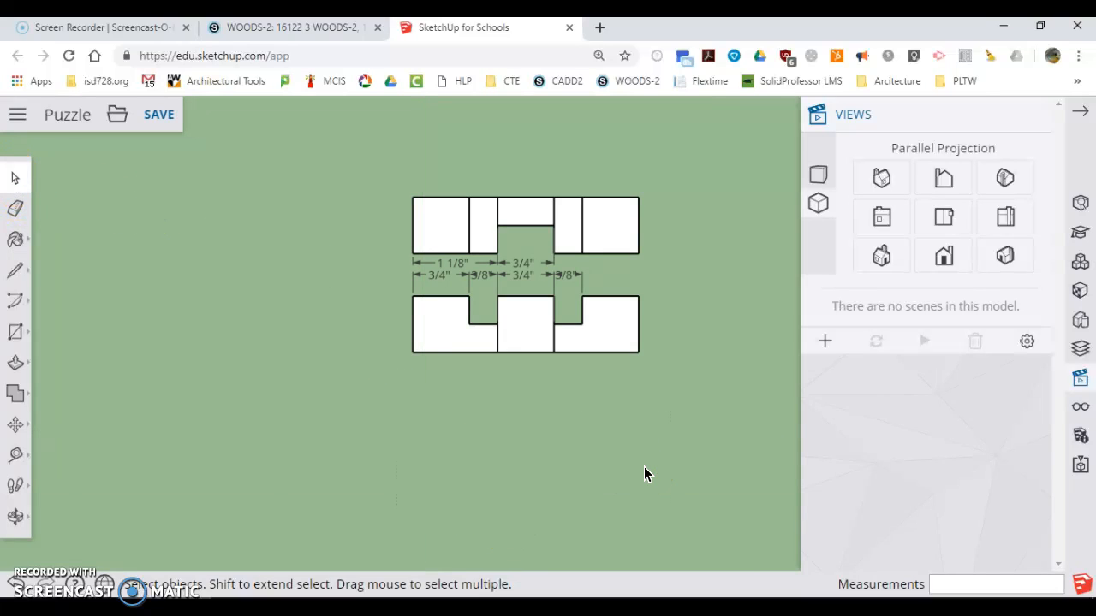
pyautogui.scroll(-1, 534, 419)
pyautogui.scroll(2, 632, 295)
pyautogui.scroll(3, 678, 264)
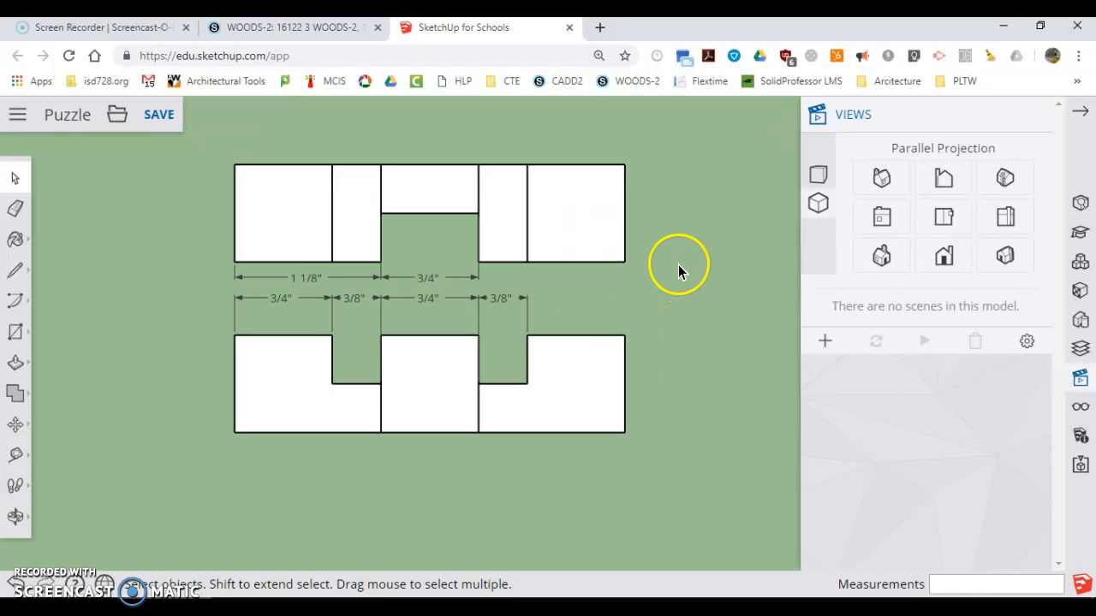